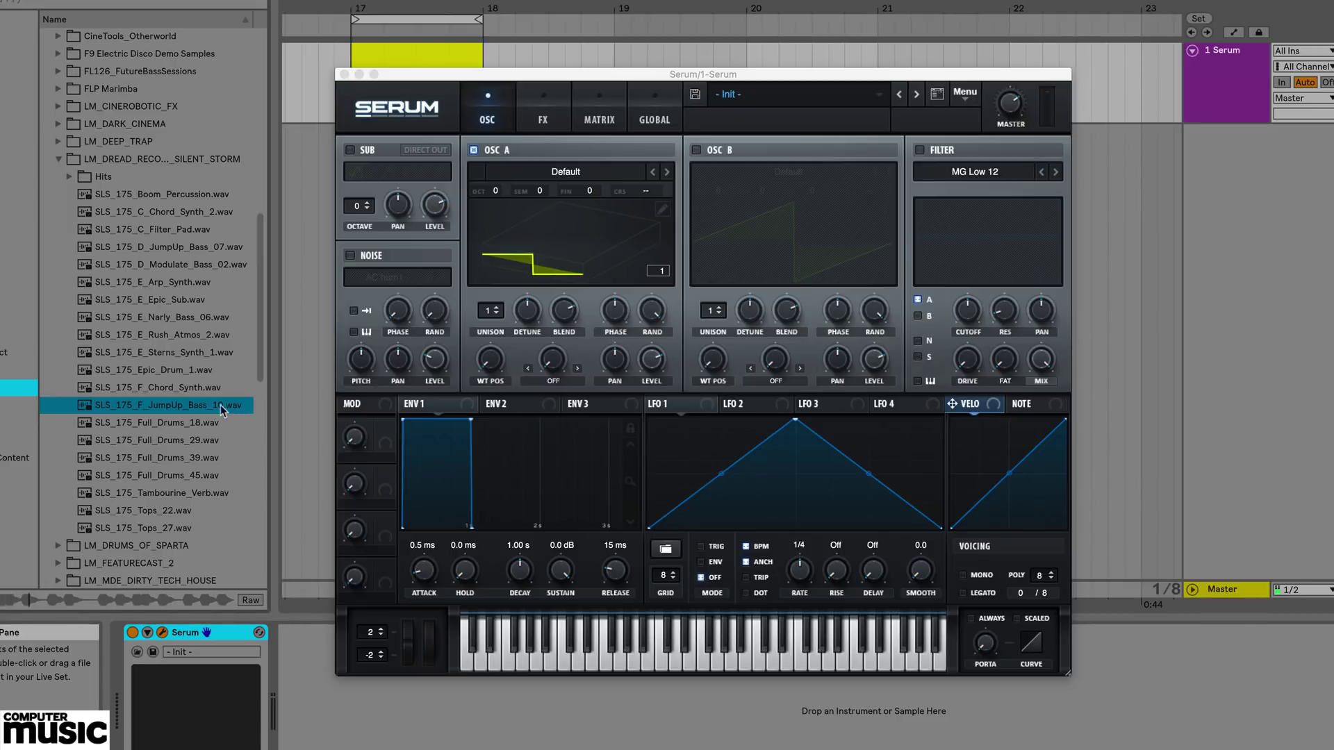
Load the JumpUp bass sample into OSC A, sweep WT POS with LFO 1 at bar rate, and enable OSC B
left_click_drag(212, 403, 595, 257)
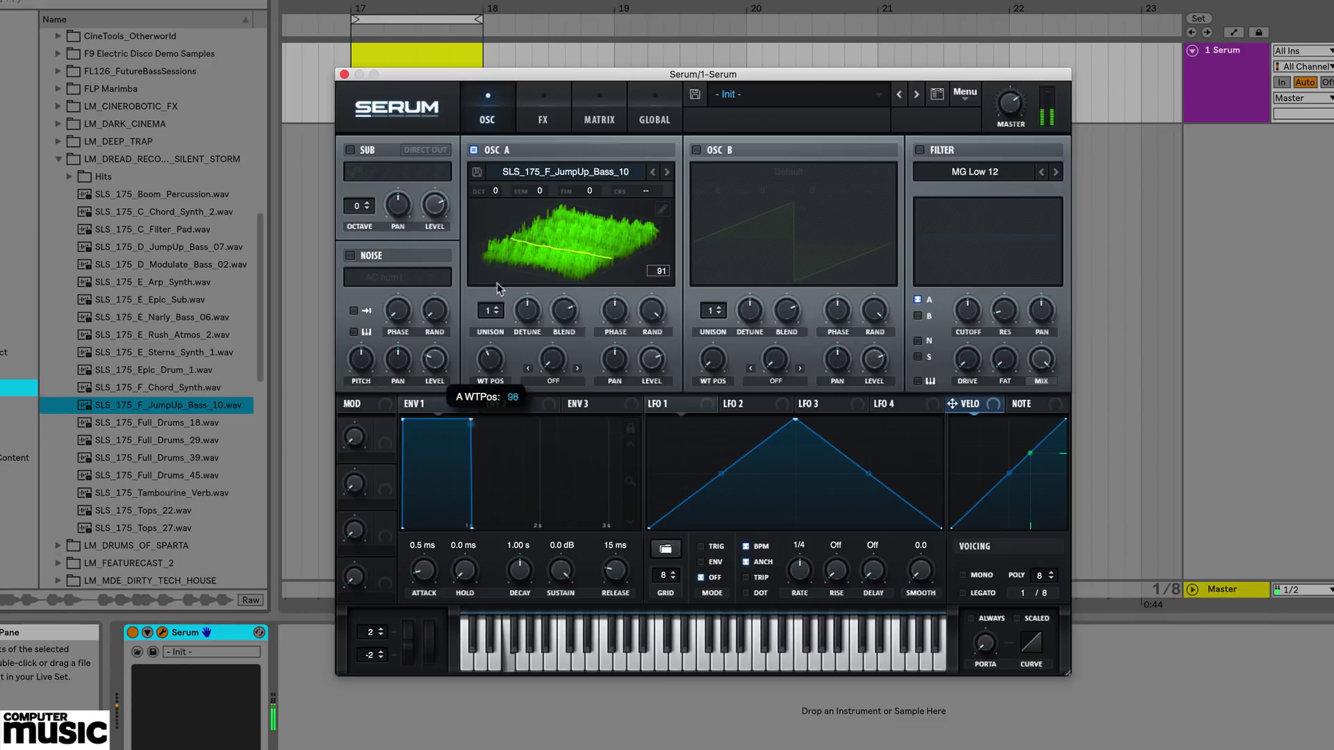
left_click_drag(652, 403, 484, 361)
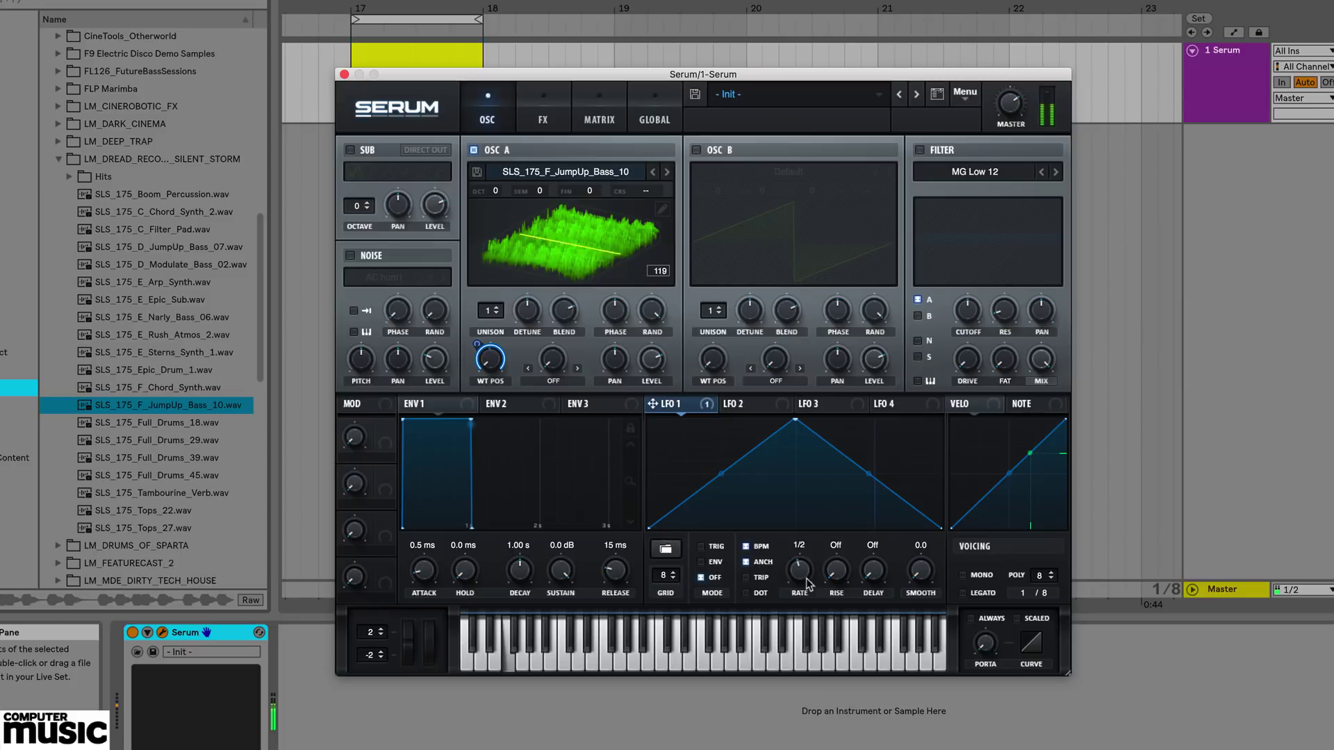
left_click_drag(798, 571, 808, 595)
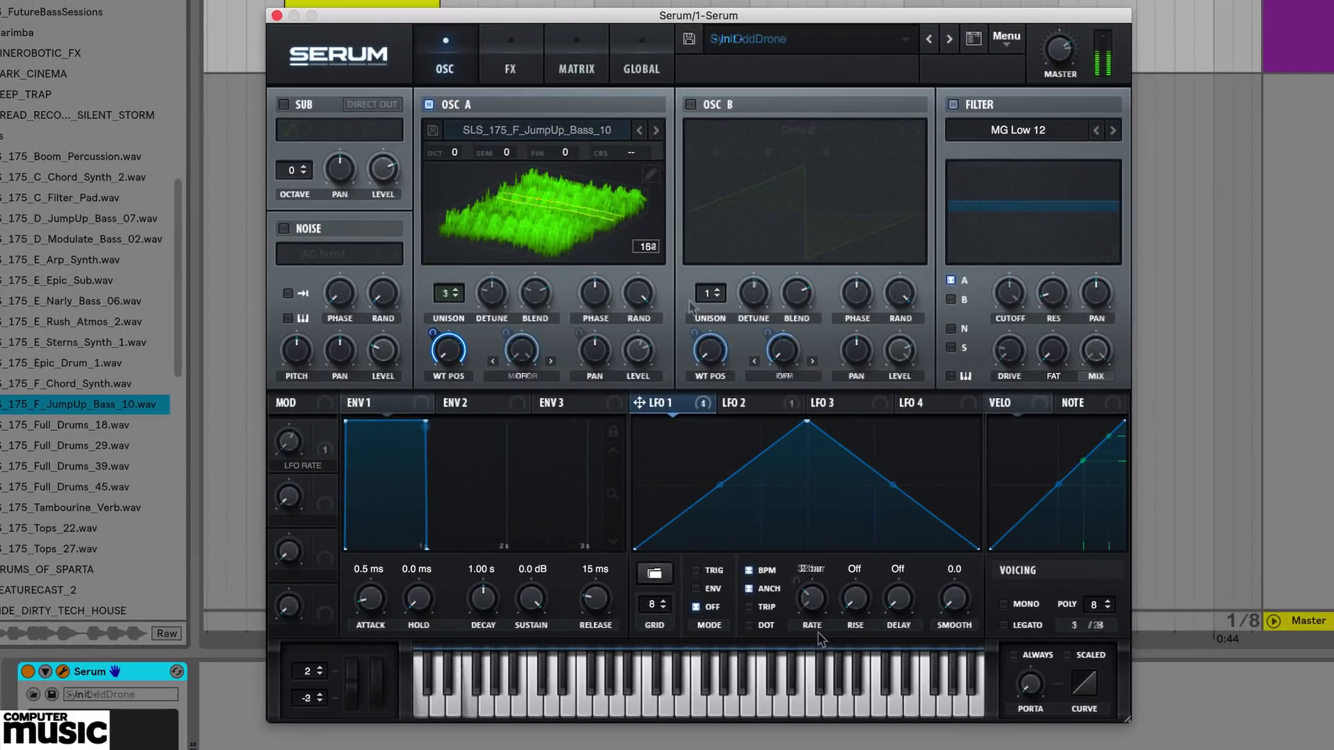
left_click(690, 104)
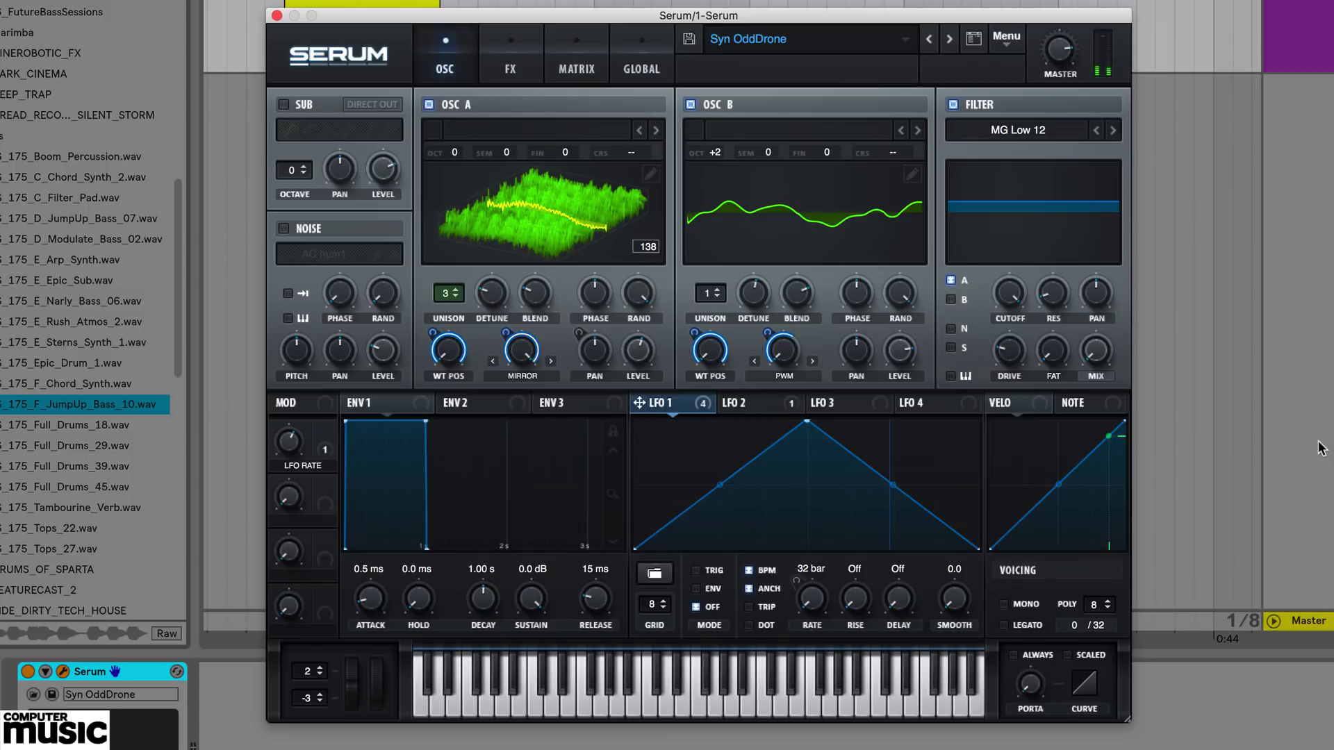
Hide the browser and resample the current patch into oscillator A's wavetable
key("super+alt+b")
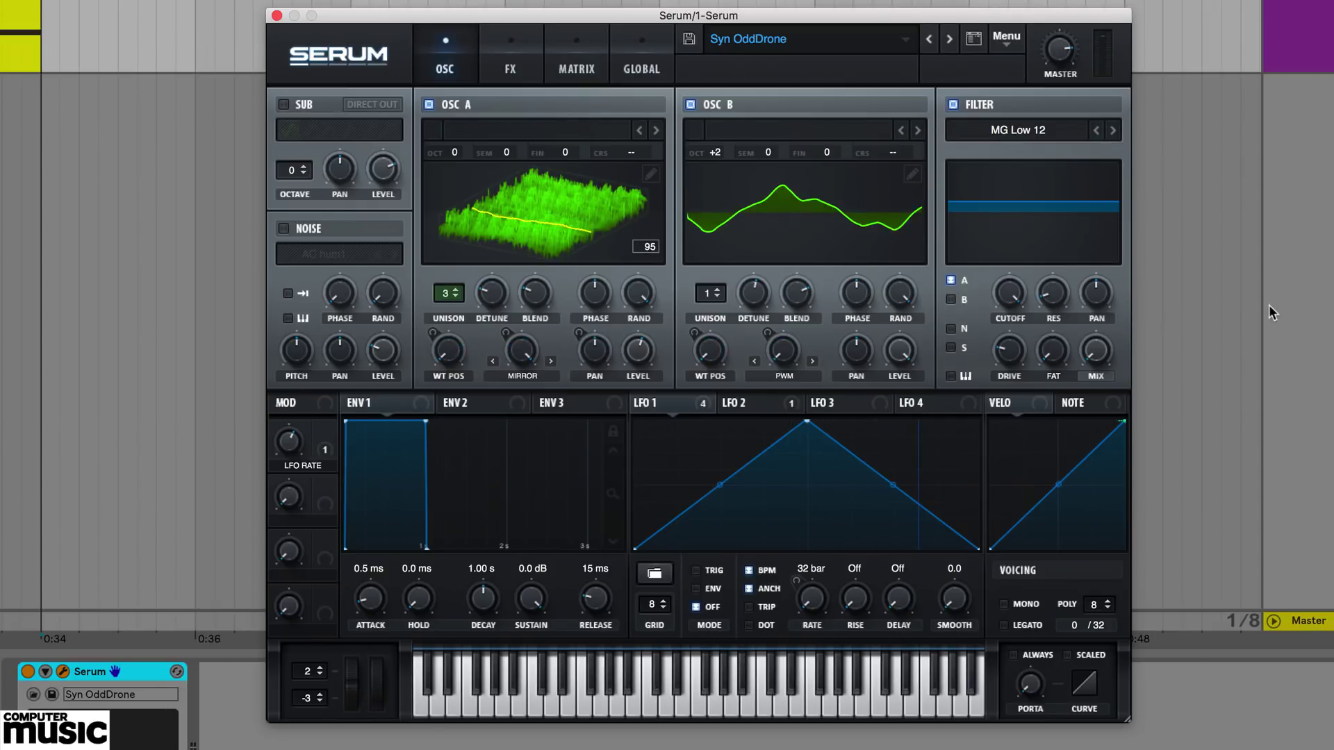
left_click(1010, 43)
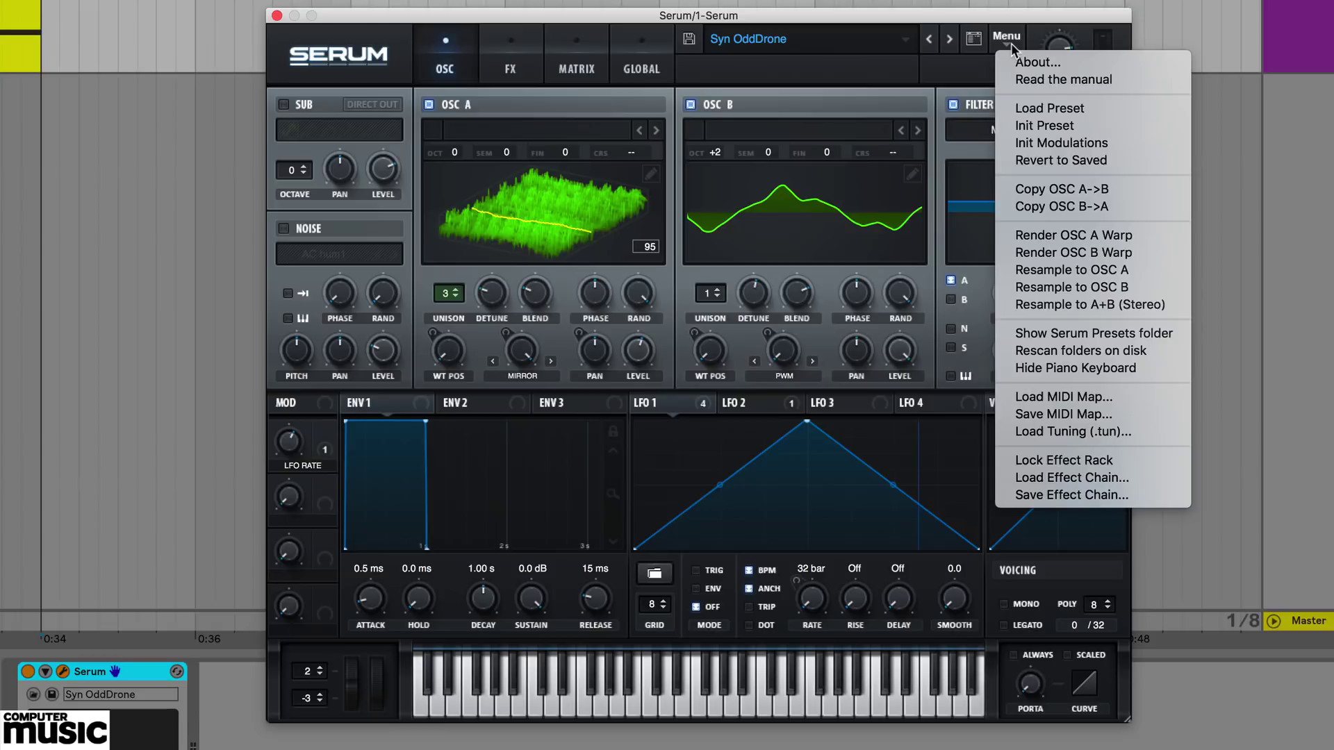
left_click(1096, 272)
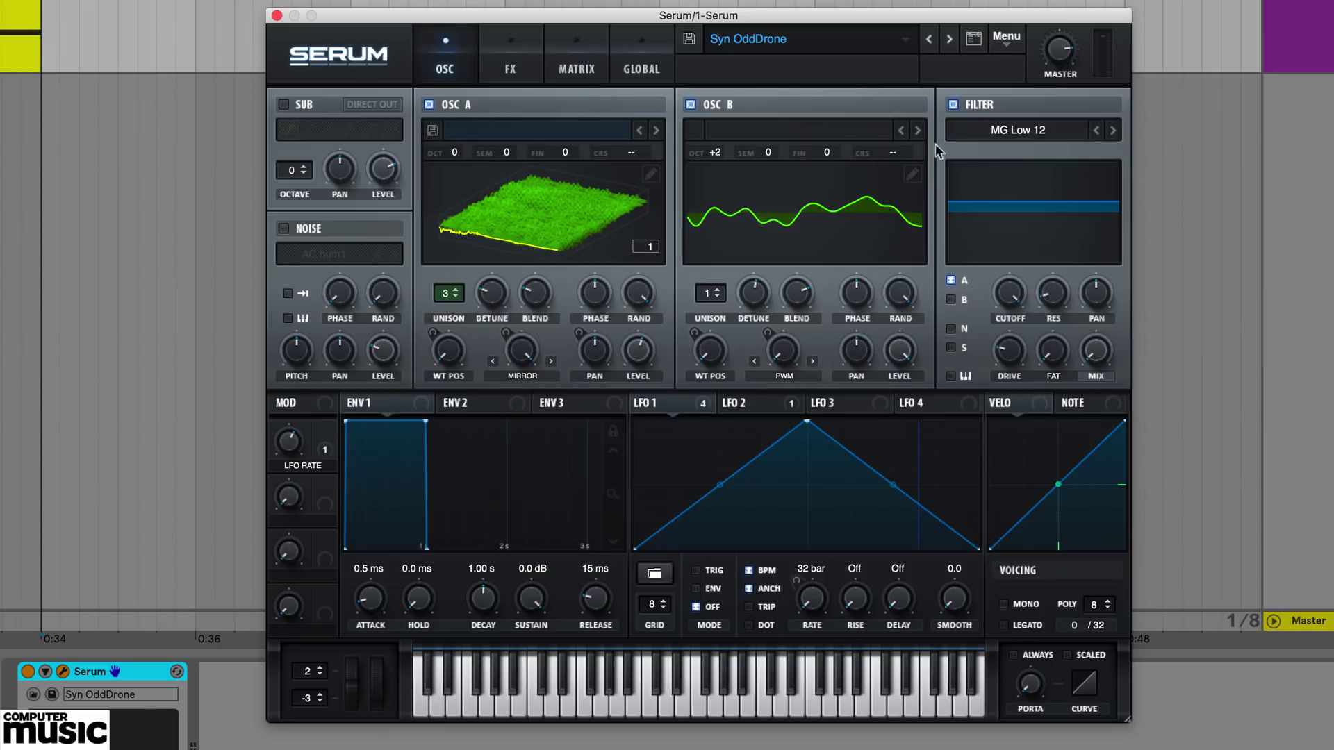
Turn off OSC B, enable Delay and Reverb, and speed up LFO 1's rate
left_click(691, 105)
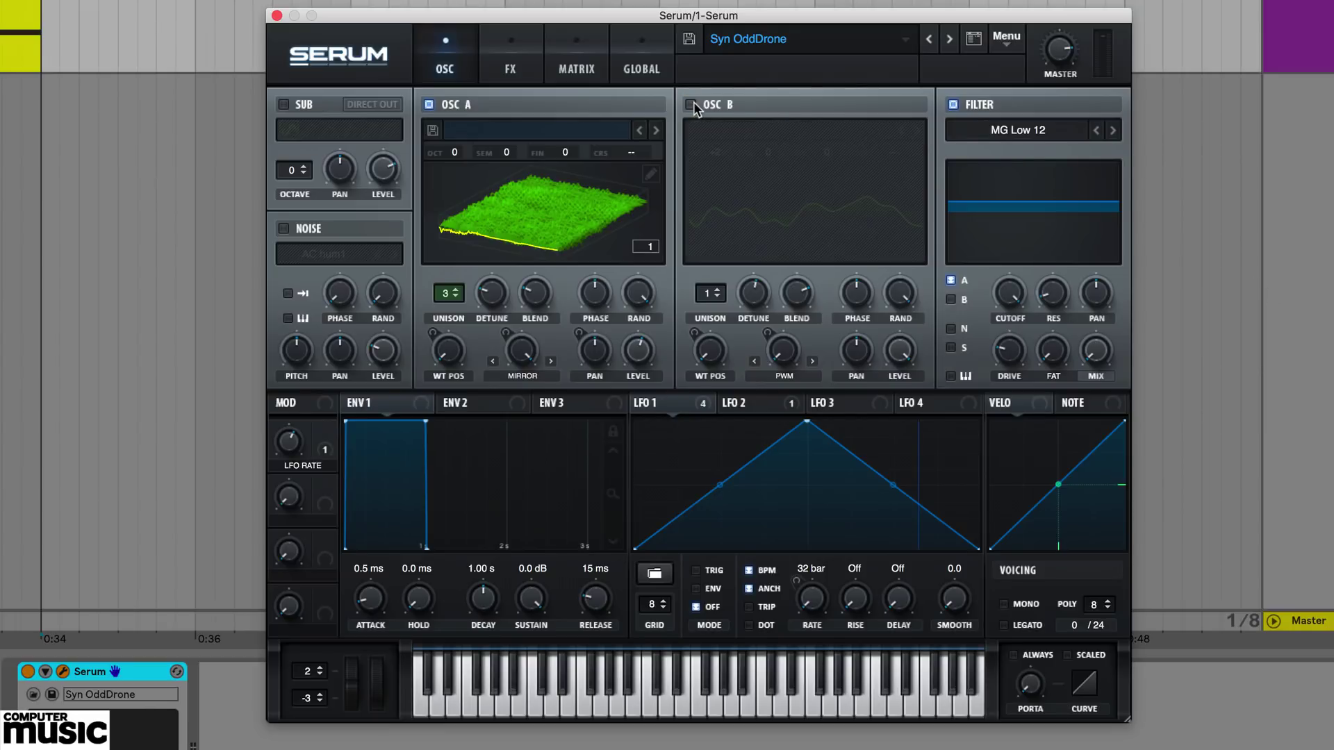
left_click(509, 70)
left_click(289, 113)
left_click(289, 139)
left_click(446, 69)
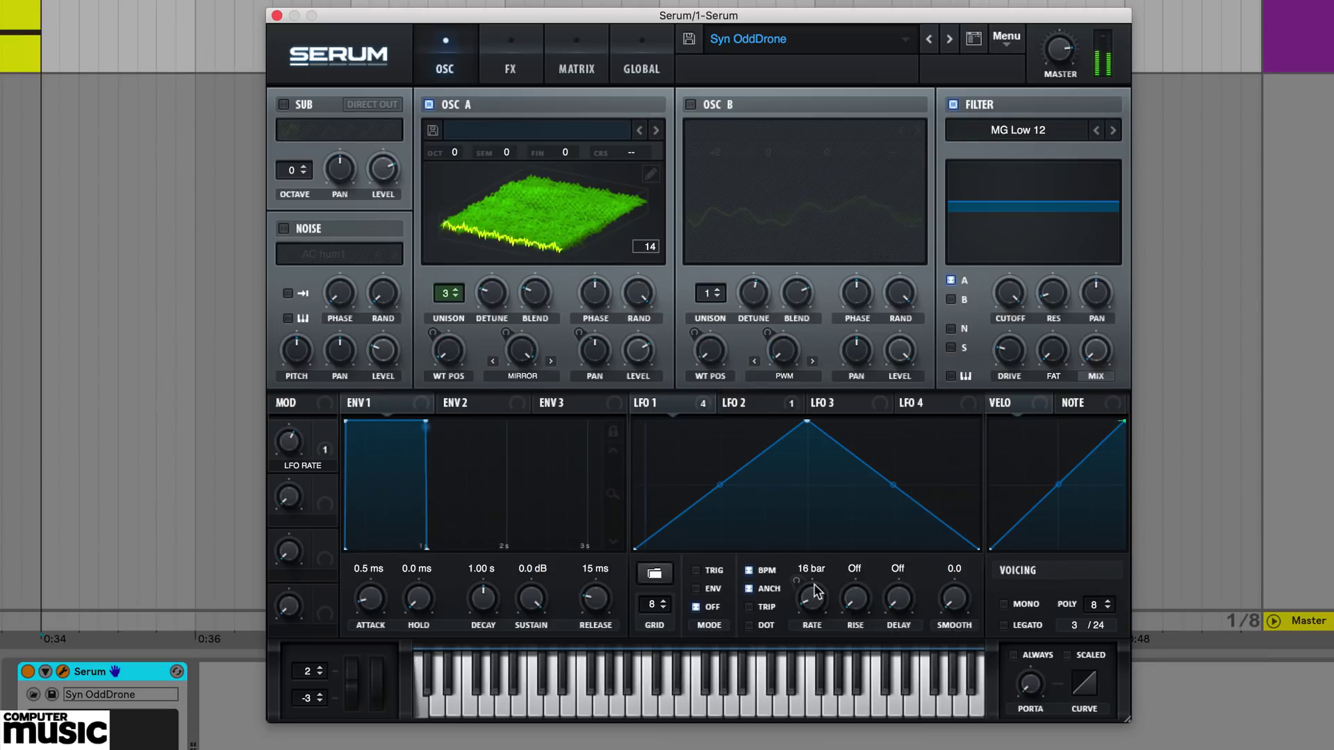
left_click_drag(812, 601, 818, 542)
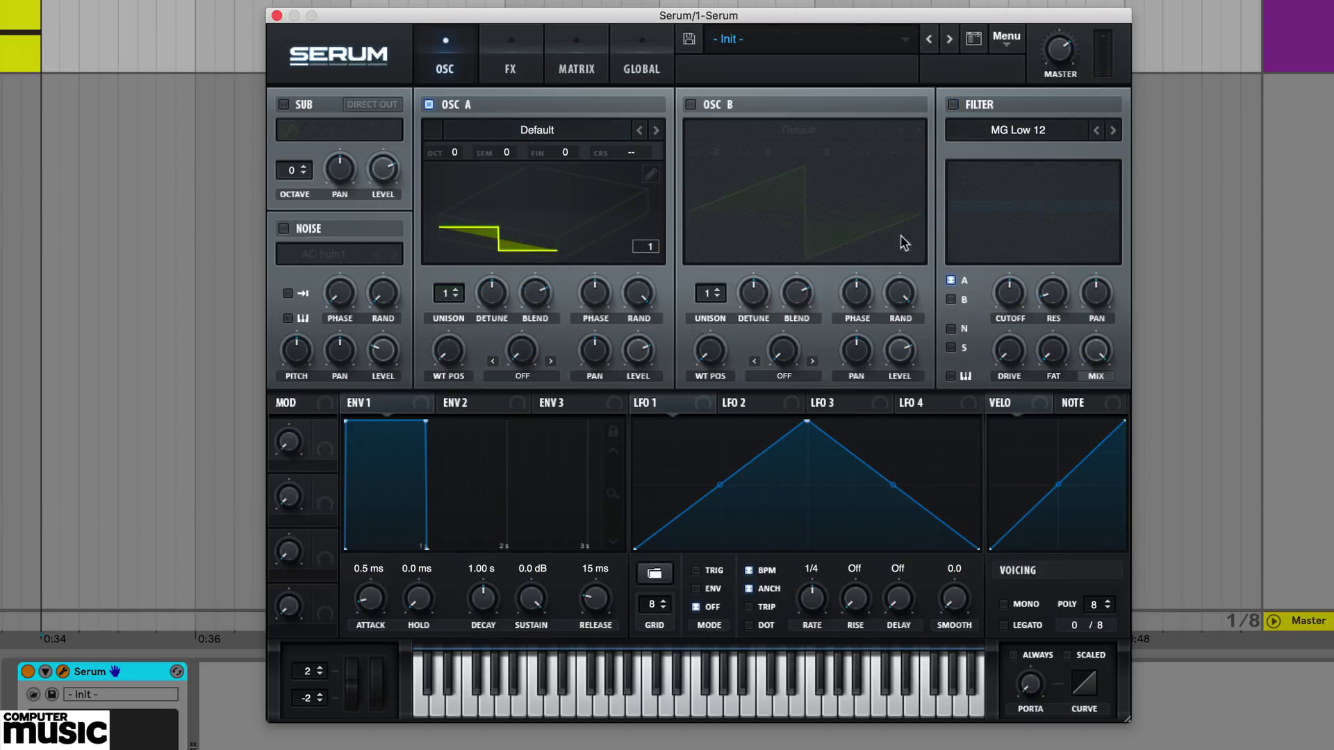
Generate OSC A's wavetable from the formula text "computer music" in the wavetable editor
left_click(651, 174)
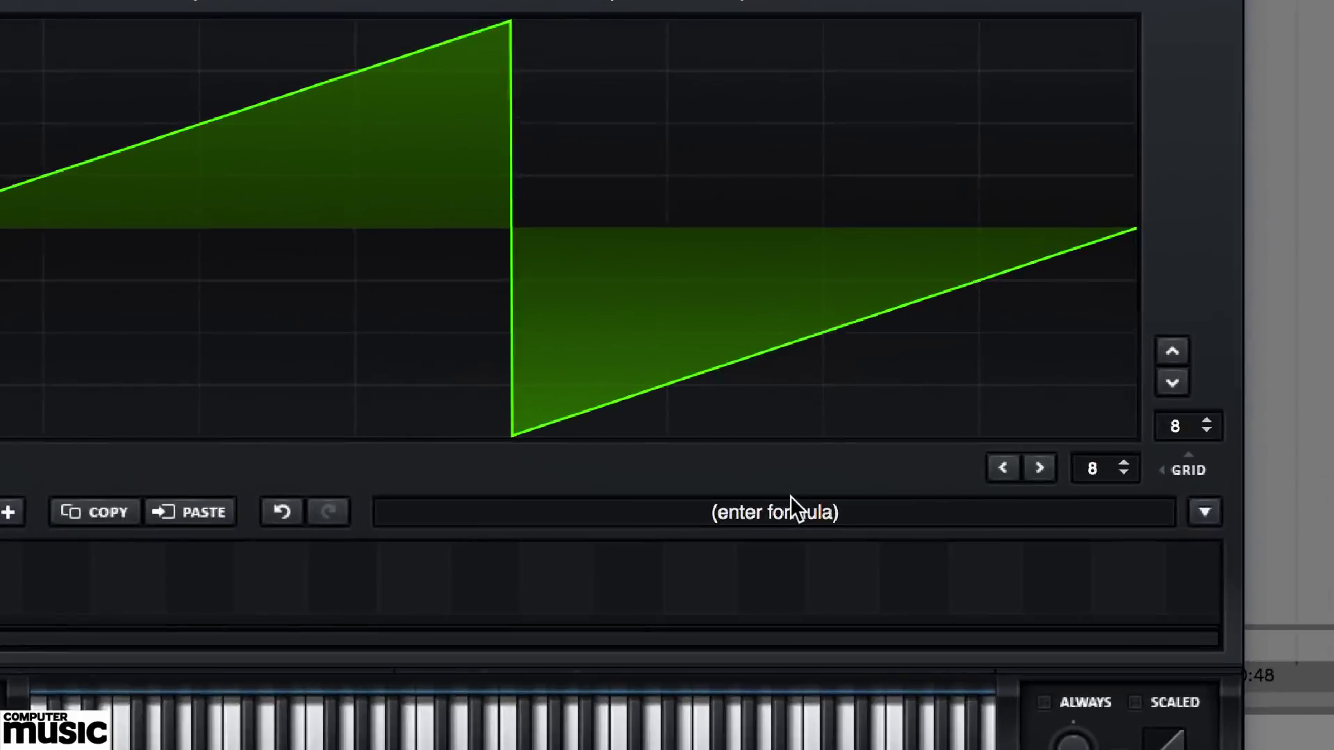
left_click(807, 541)
type("\"com")
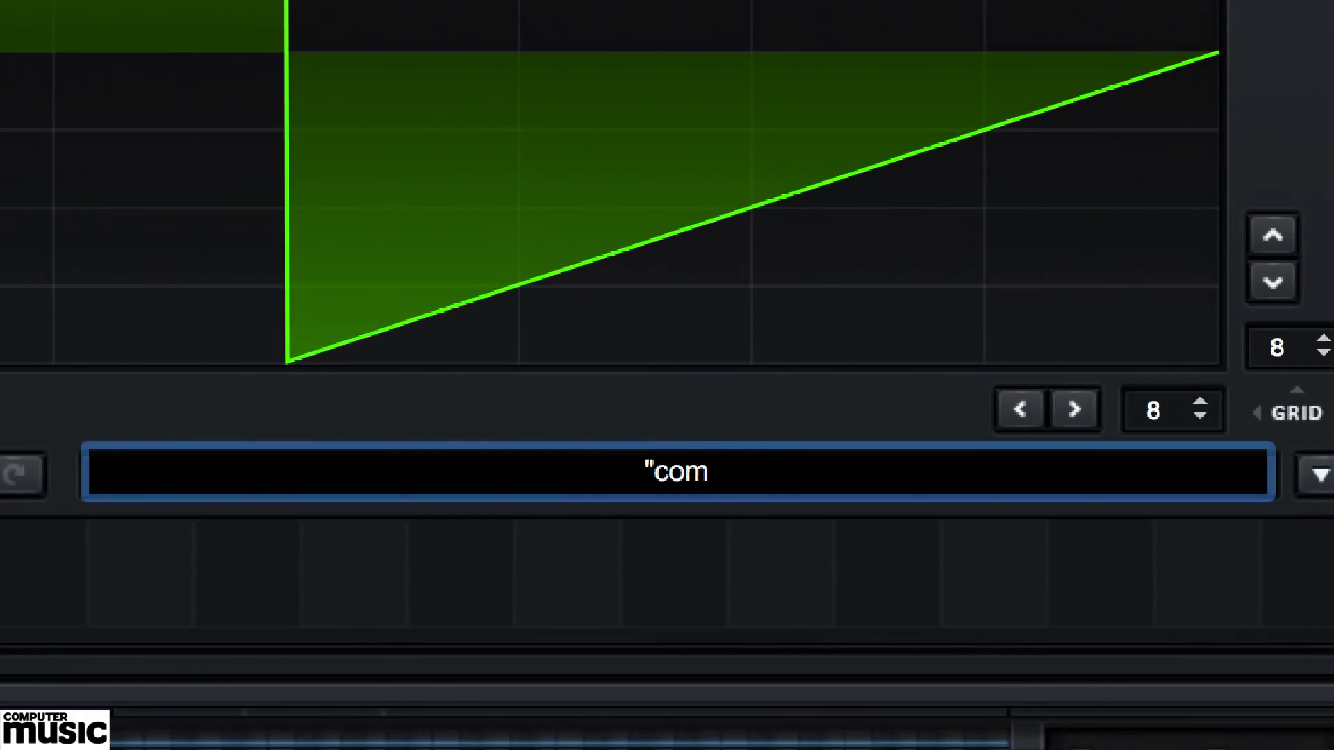
type("puter music\"")
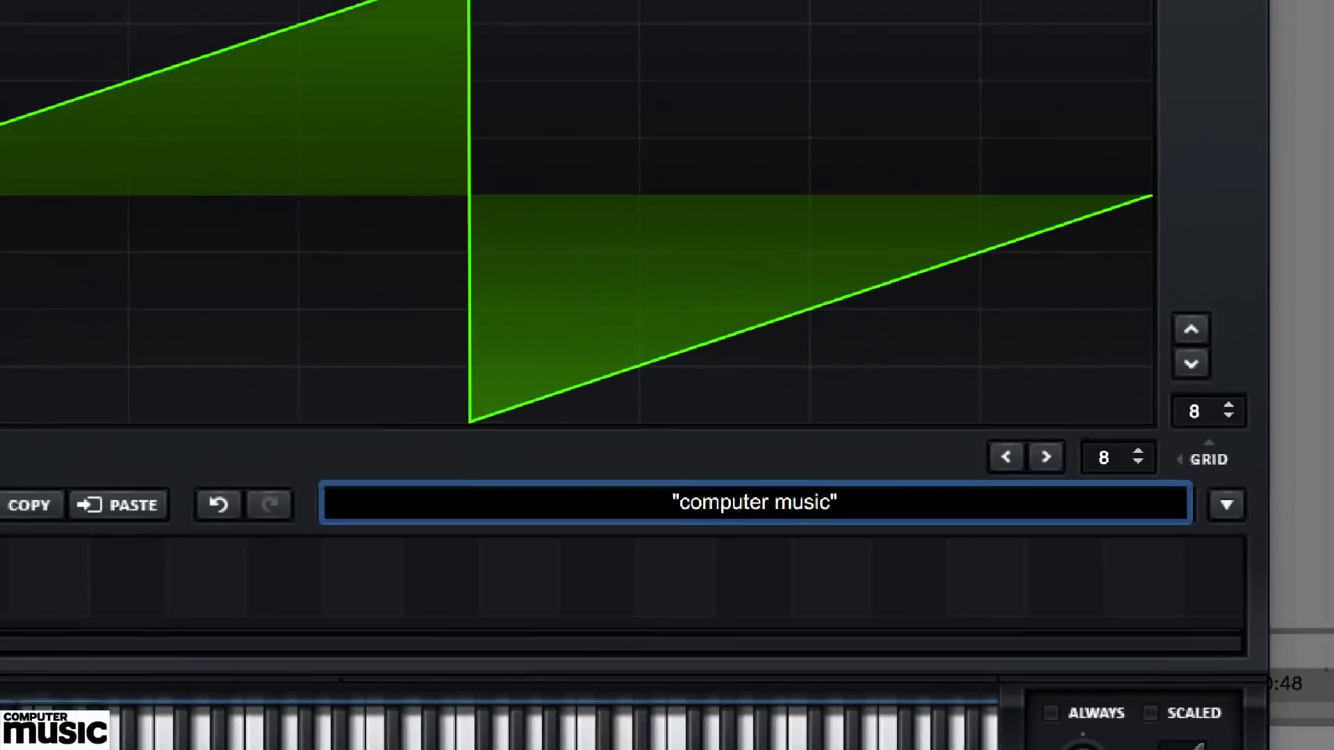
key("Return")
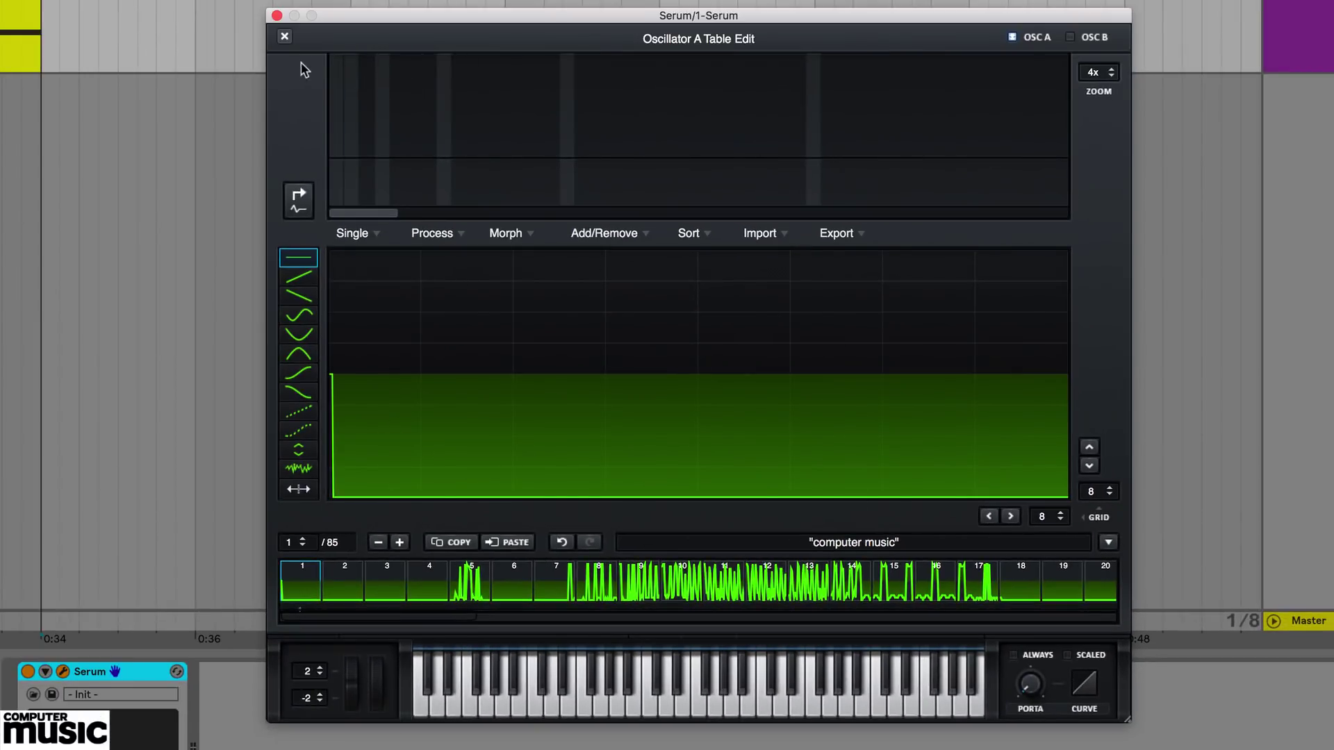
Route LFO 1 to WT POS at 2 bar in TRIG mode so it retriggers per note
left_click(285, 37)
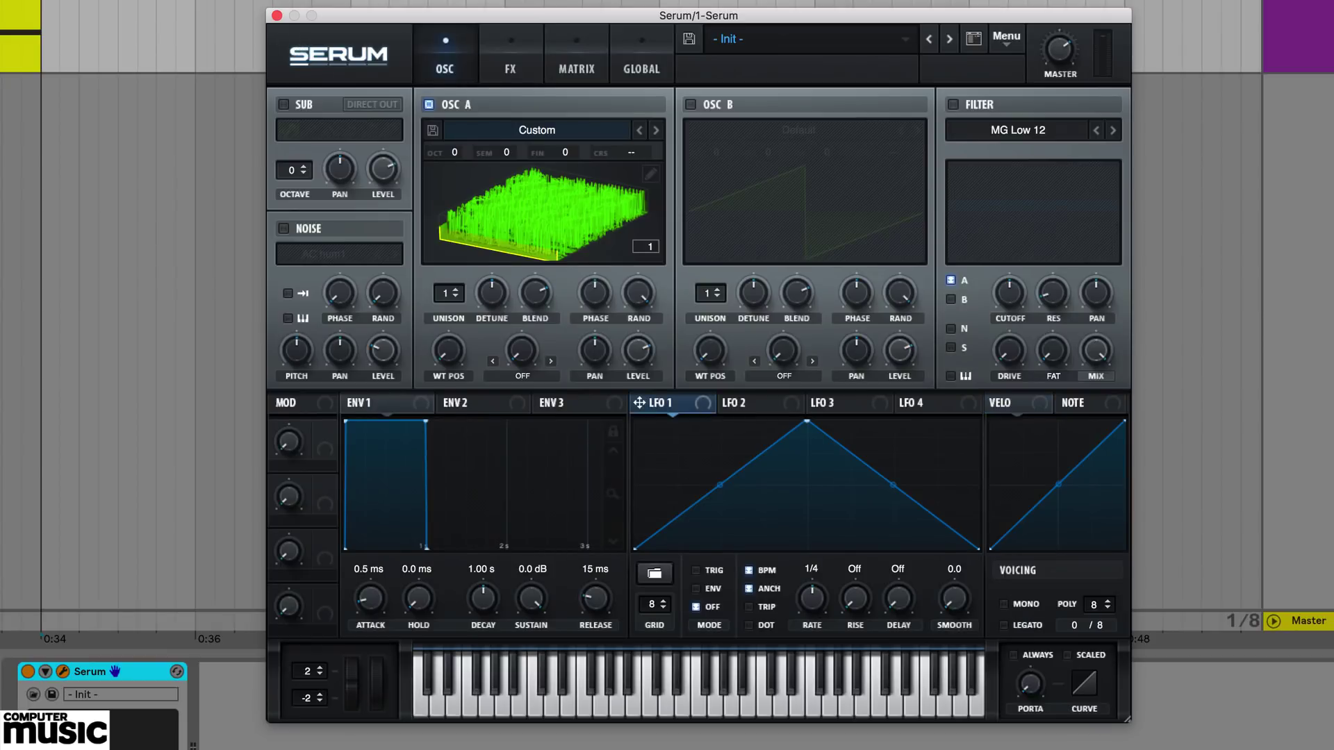
left_click_drag(639, 403, 448, 351)
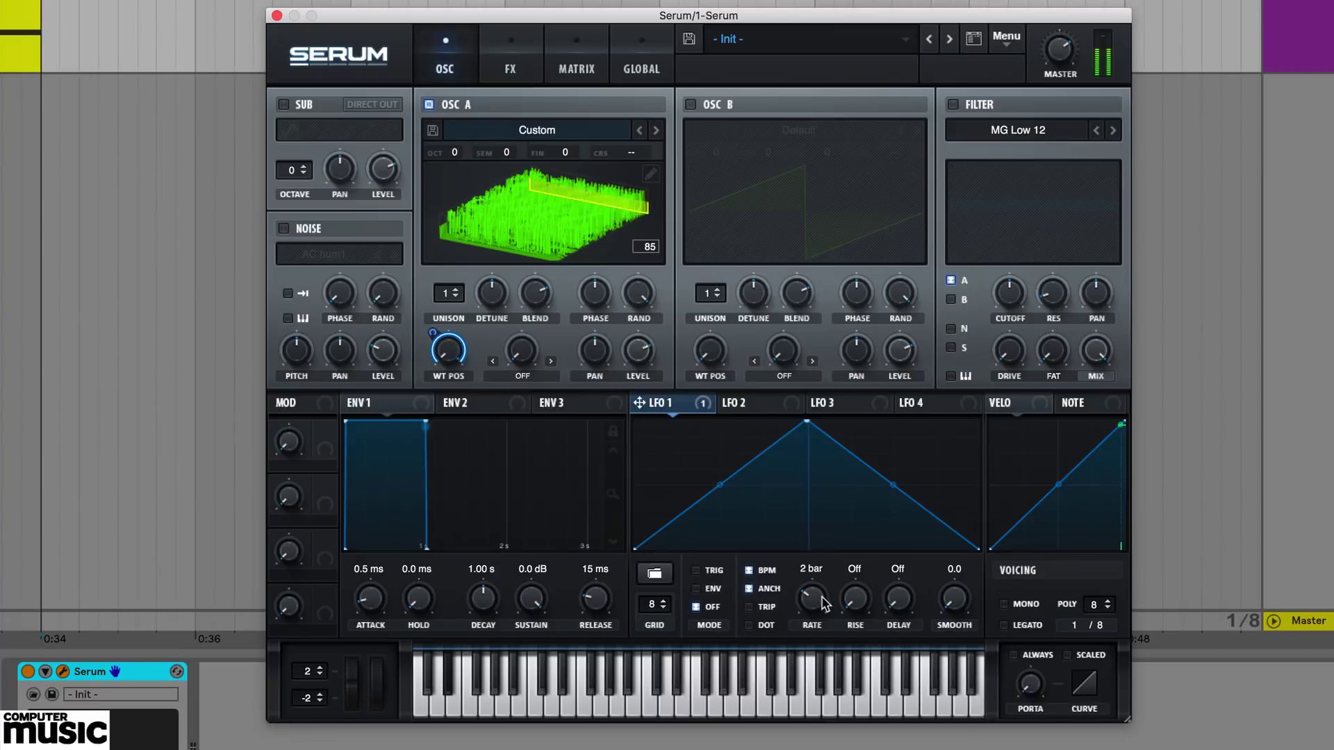
scroll(825, 606, "down", 3)
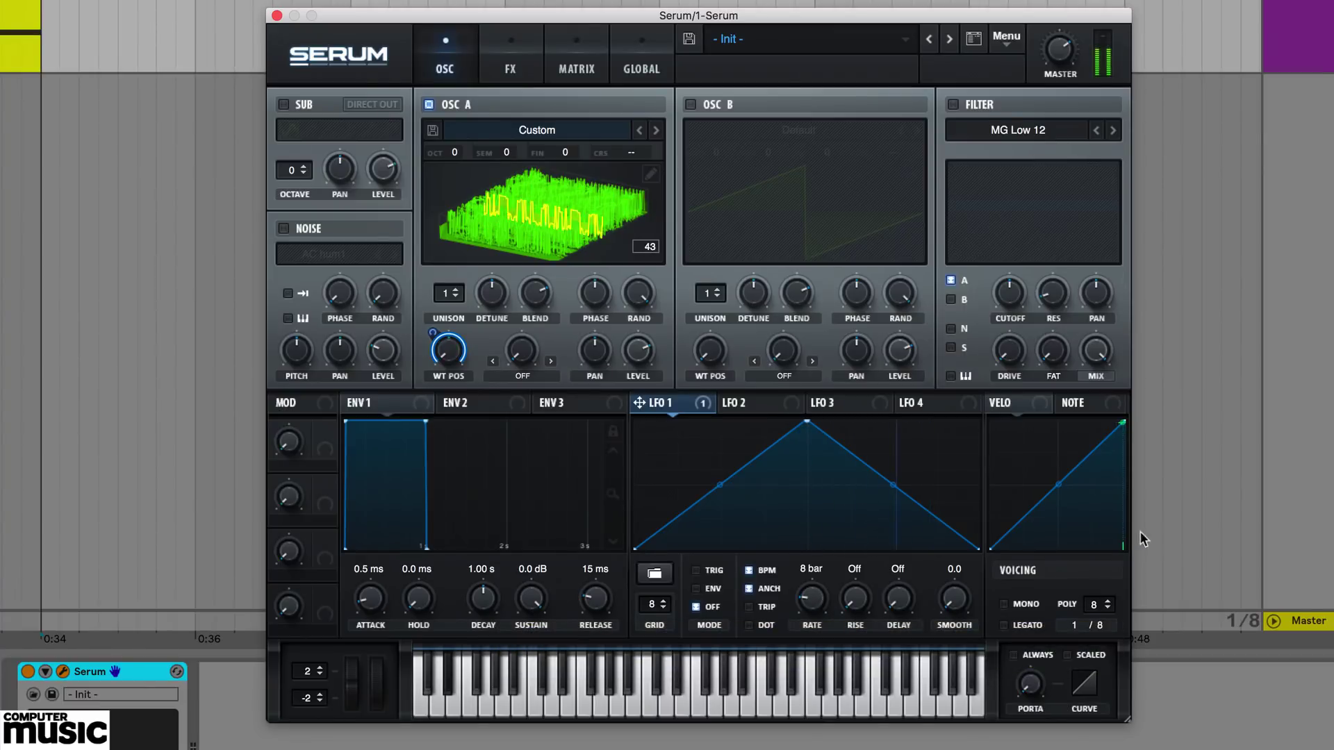
left_click(715, 571)
scroll(812, 599, "up", 3)
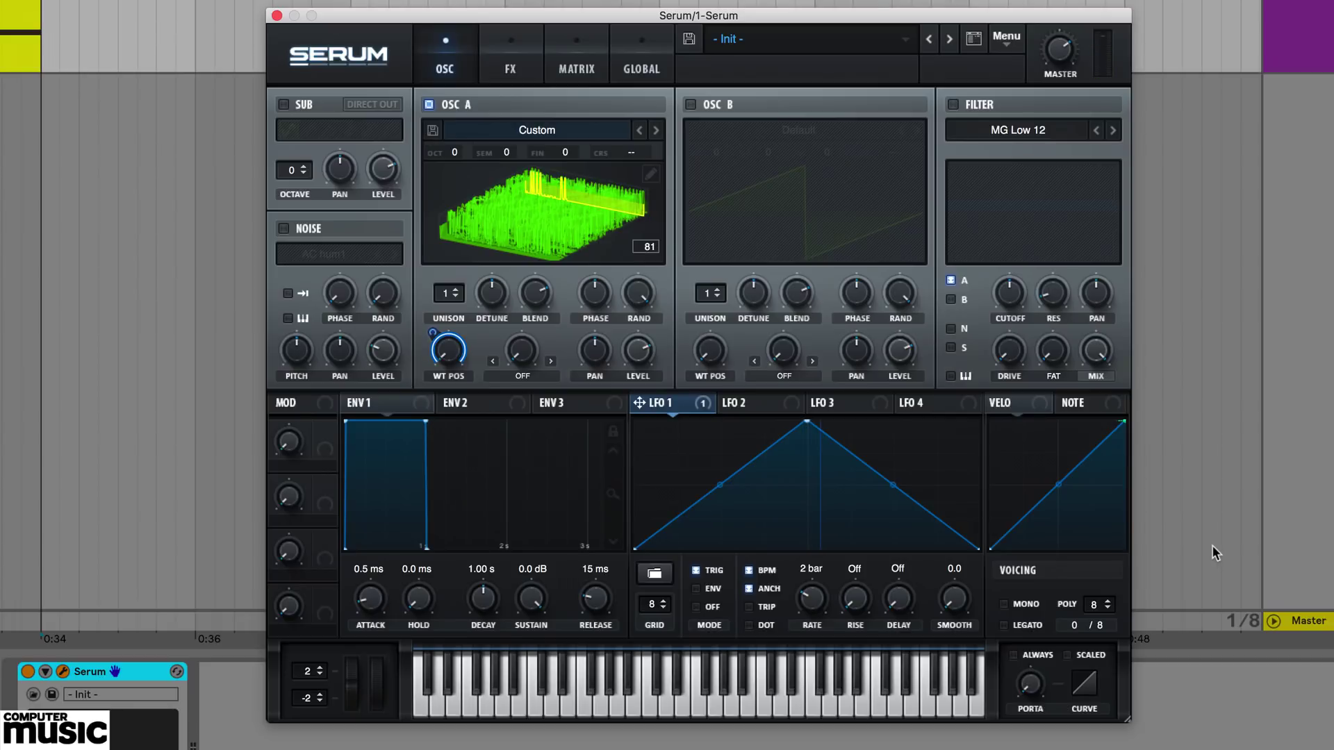
Crossfade OSC A's frame edges over 16 samples, then Crossfade-morph the table to 256 frames
left_click(646, 176)
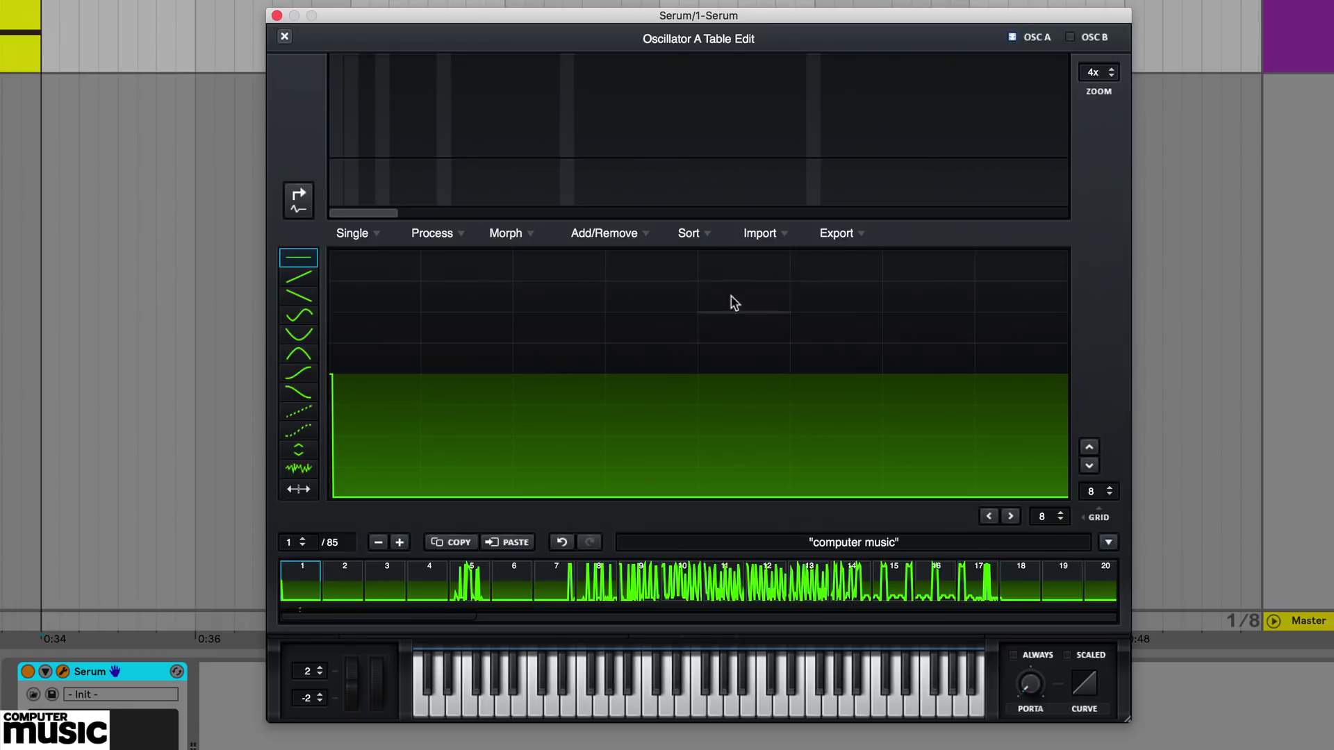
left_click(441, 234)
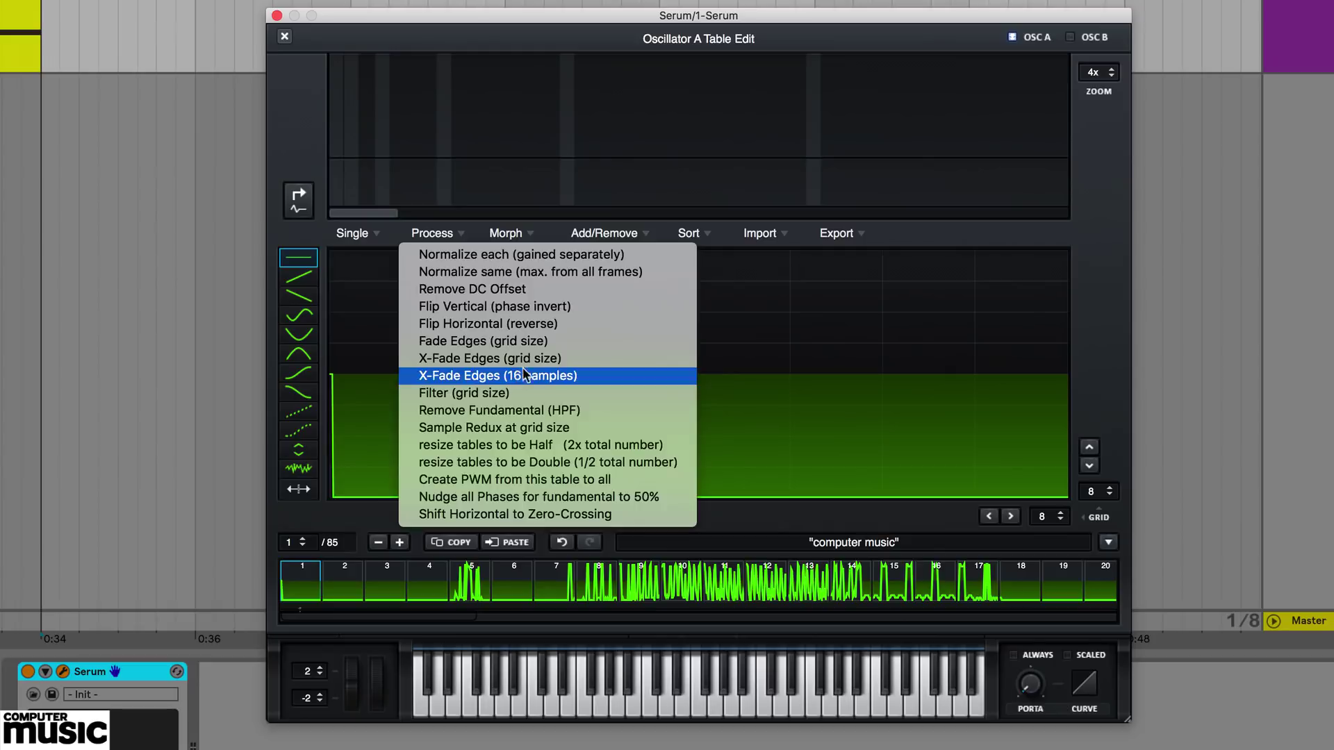
left_click(516, 375)
left_click(514, 235)
key("Return")
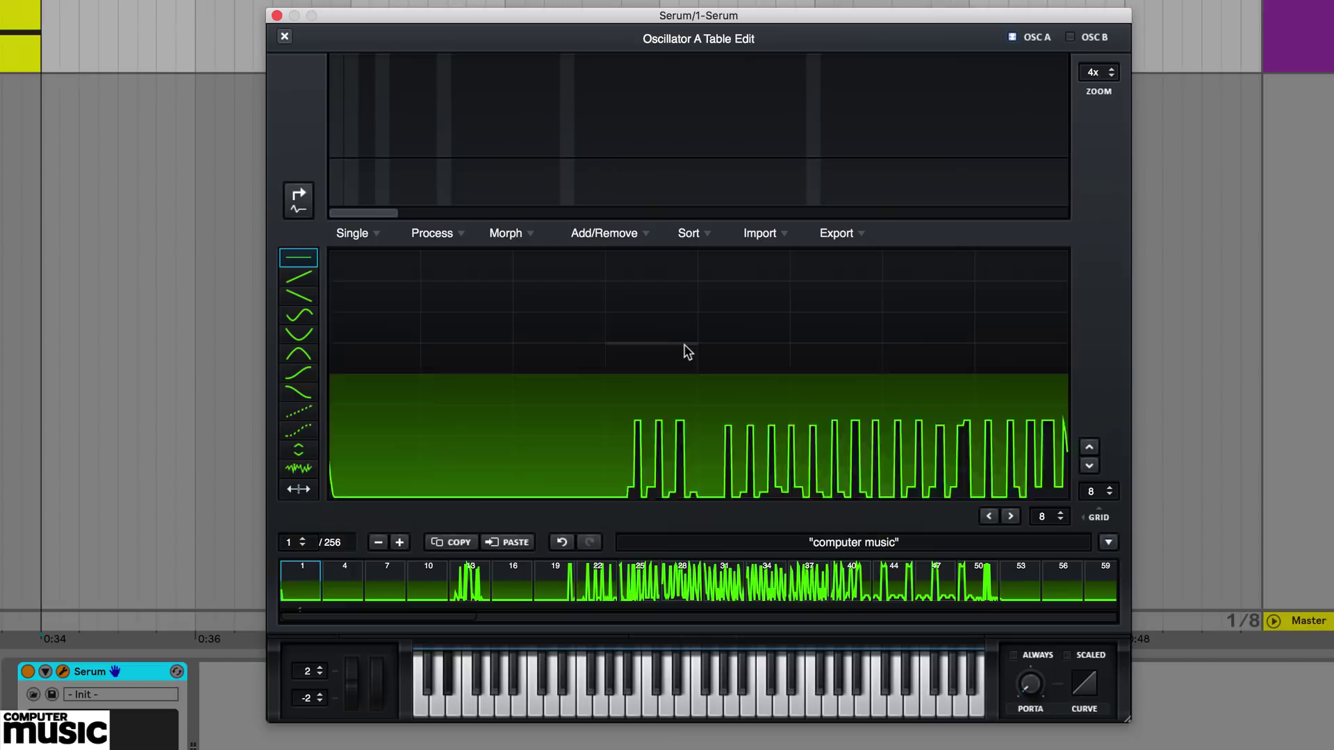
left_click(283, 37)
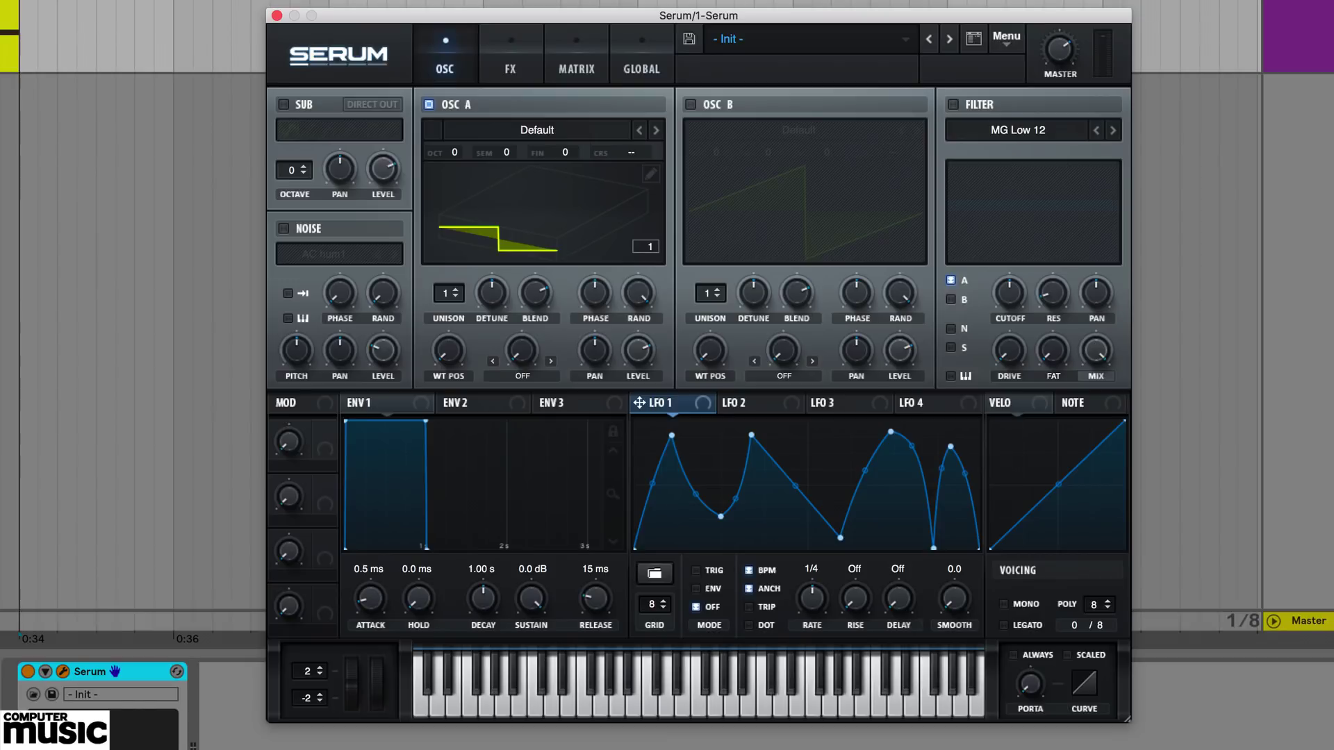
Switch OSC A to 2D view and copy LFO 1's multi-peak curve into its waveform
left_click(553, 227)
left_click_drag(677, 407, 539, 213)
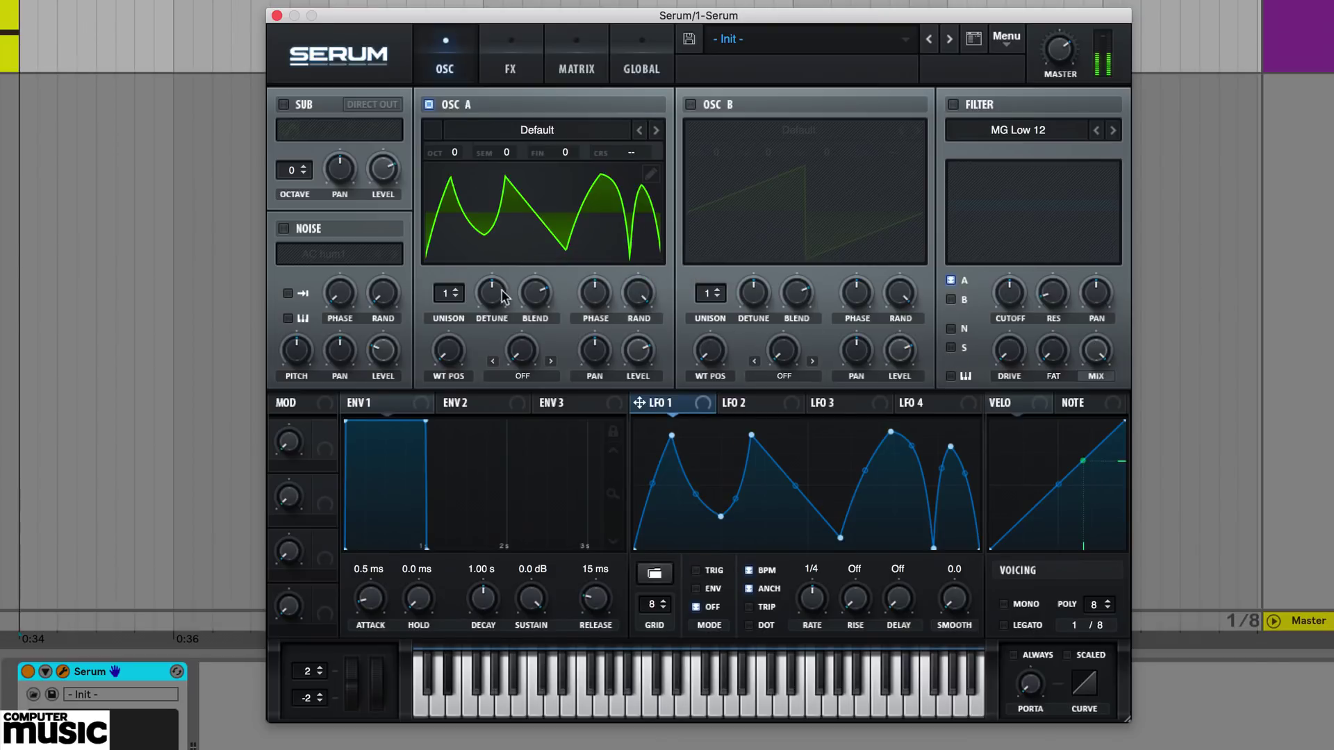
mouse_move(451, 334)
Add a second frame to OSC A's wavetable and copy LFO 2's plateau curve into it
left_click(651, 172)
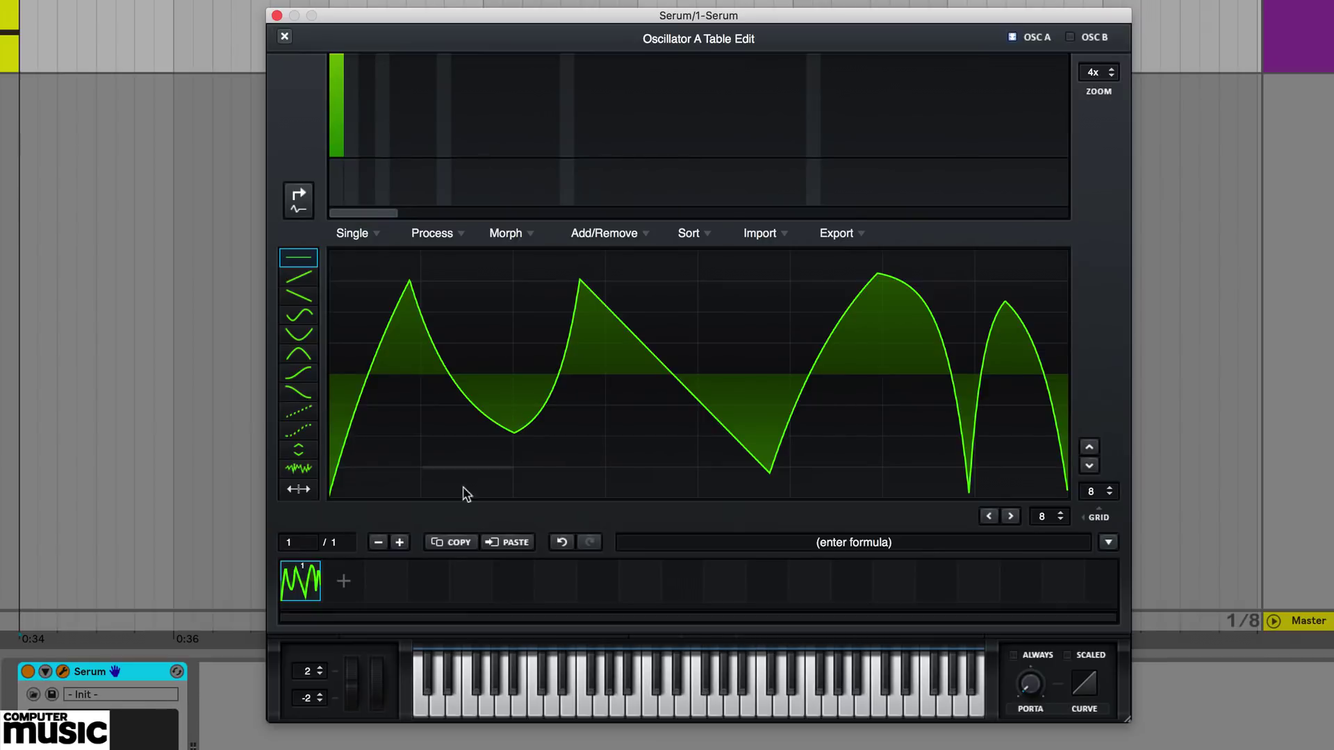
left_click(347, 580)
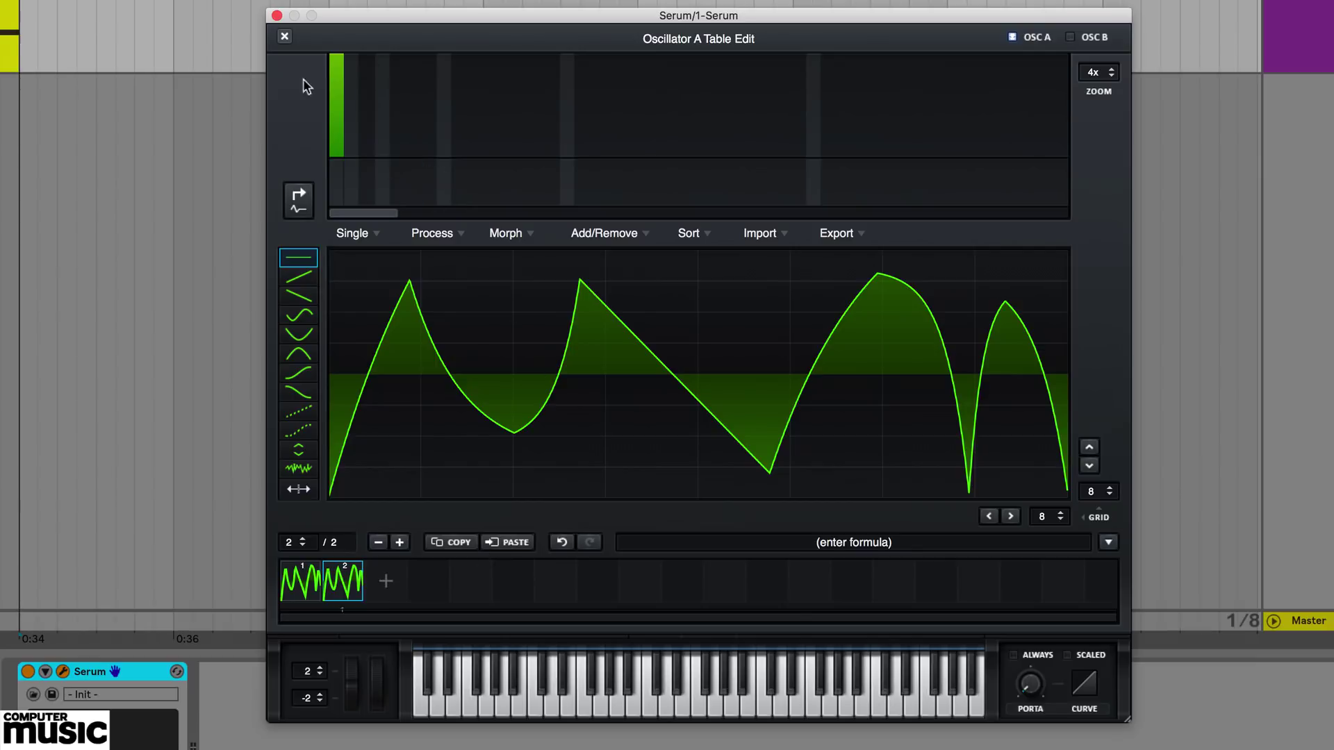
left_click(285, 37)
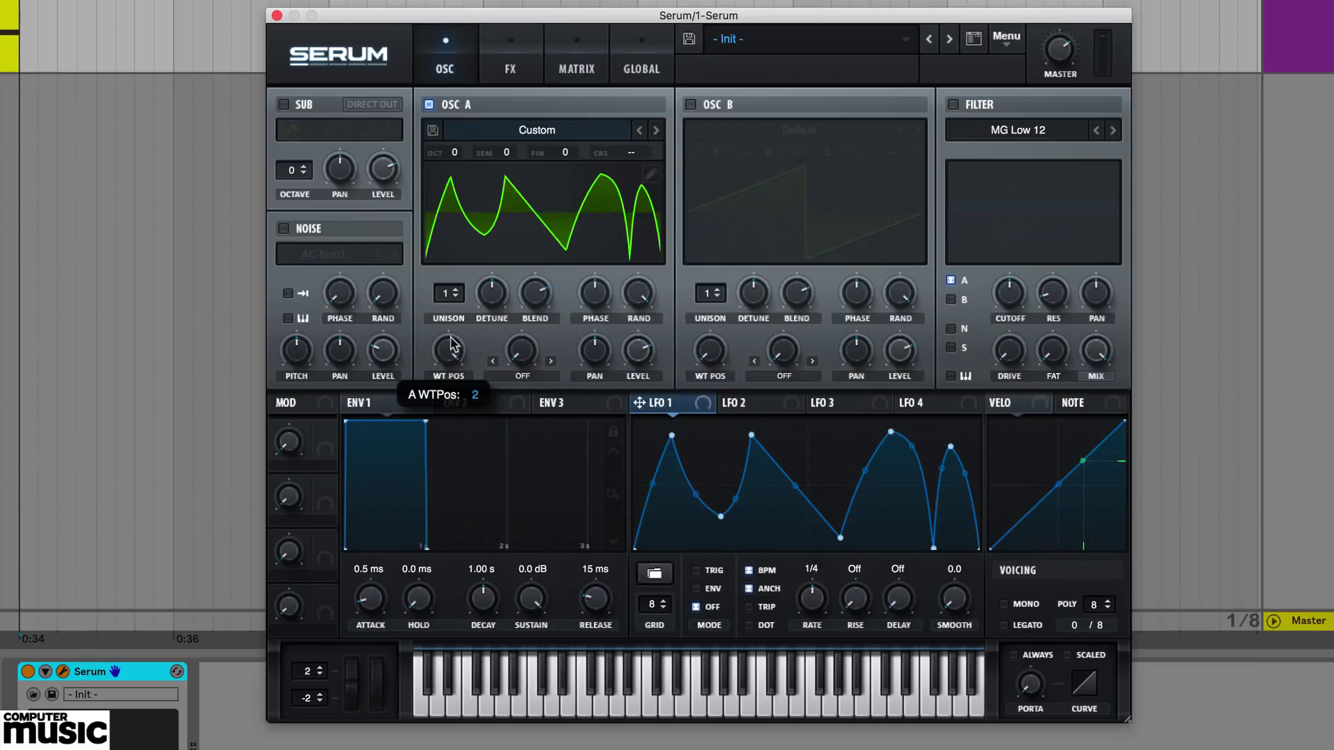
left_click(743, 403)
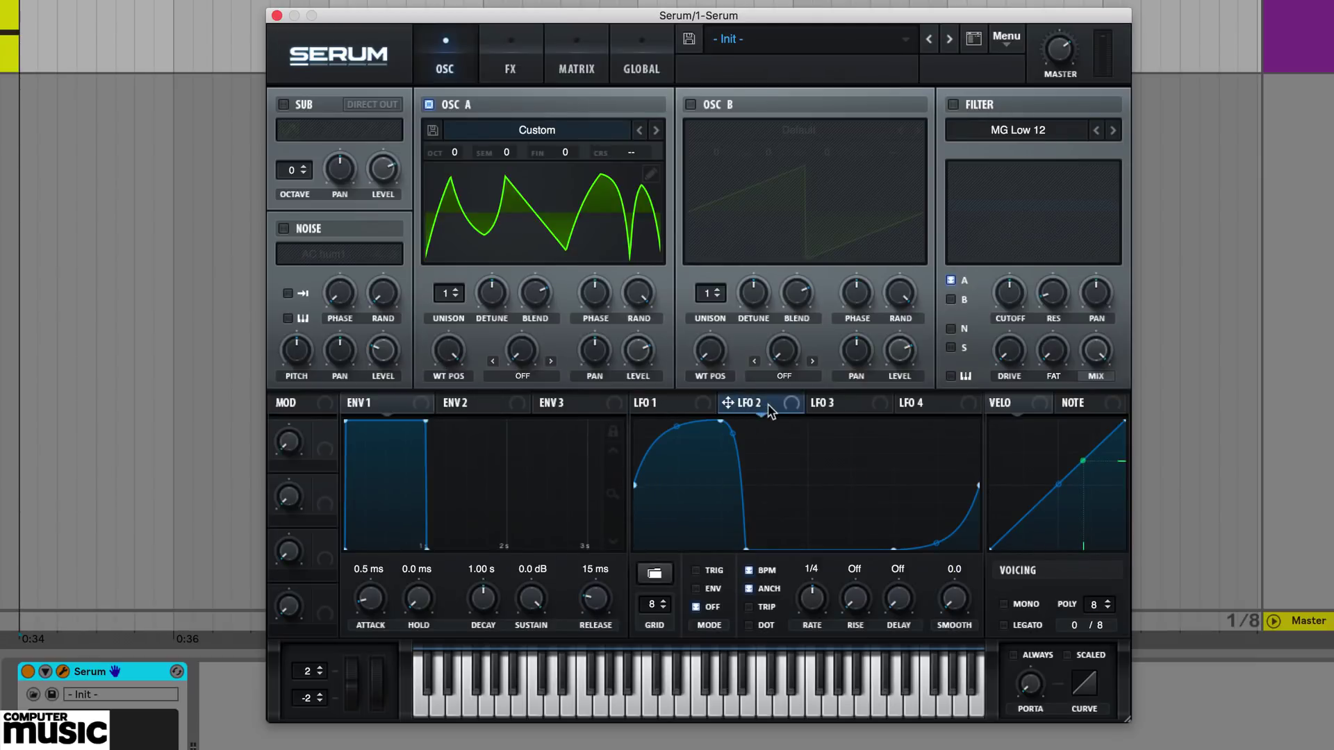
left_click_drag(644, 403, 587, 223)
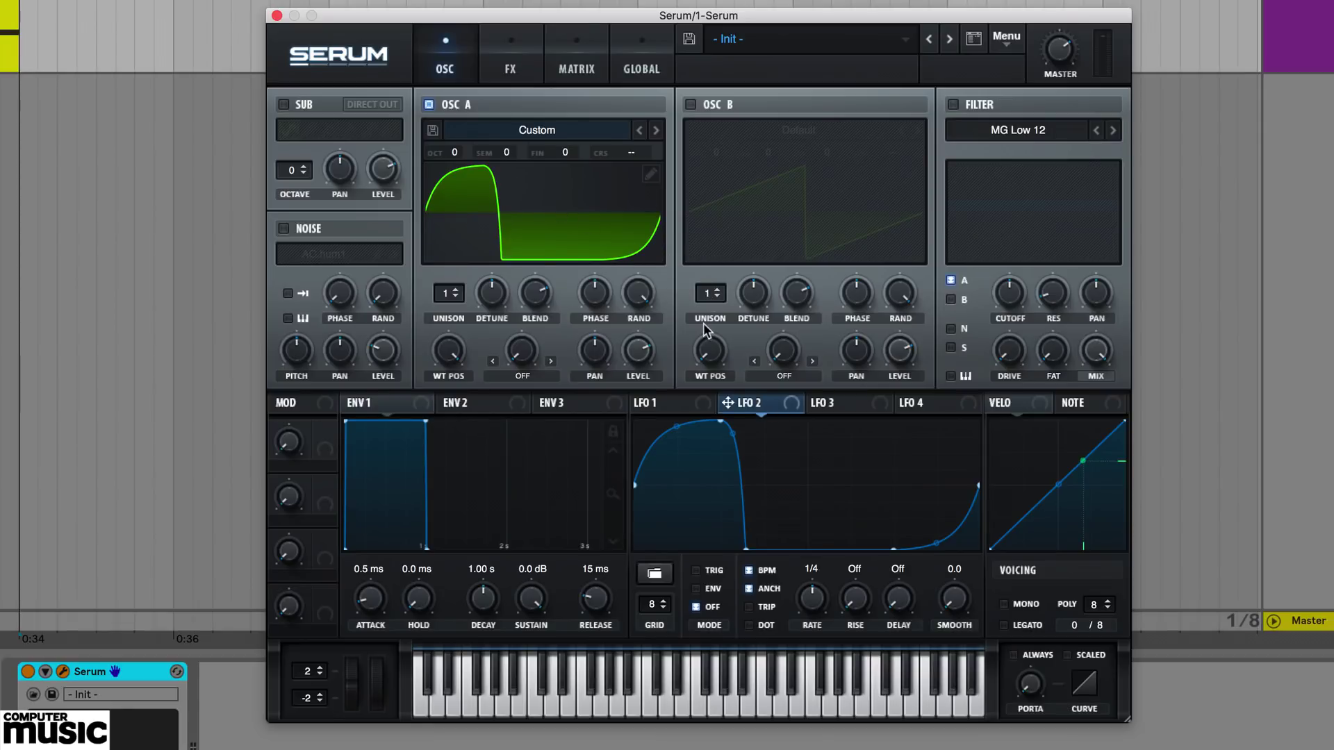
Apply Morph - Spectral to blend OSC A's two frames into 256 frames
left_click(650, 176)
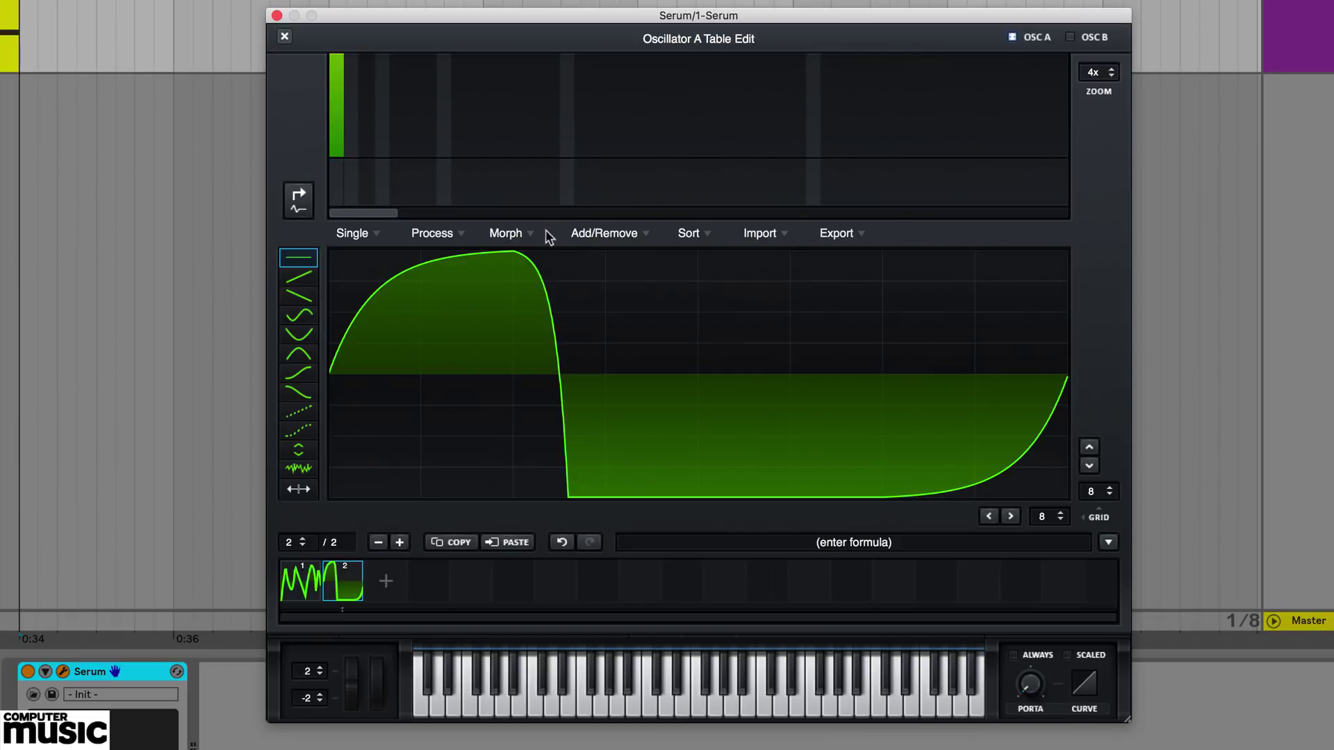
left_click(506, 235)
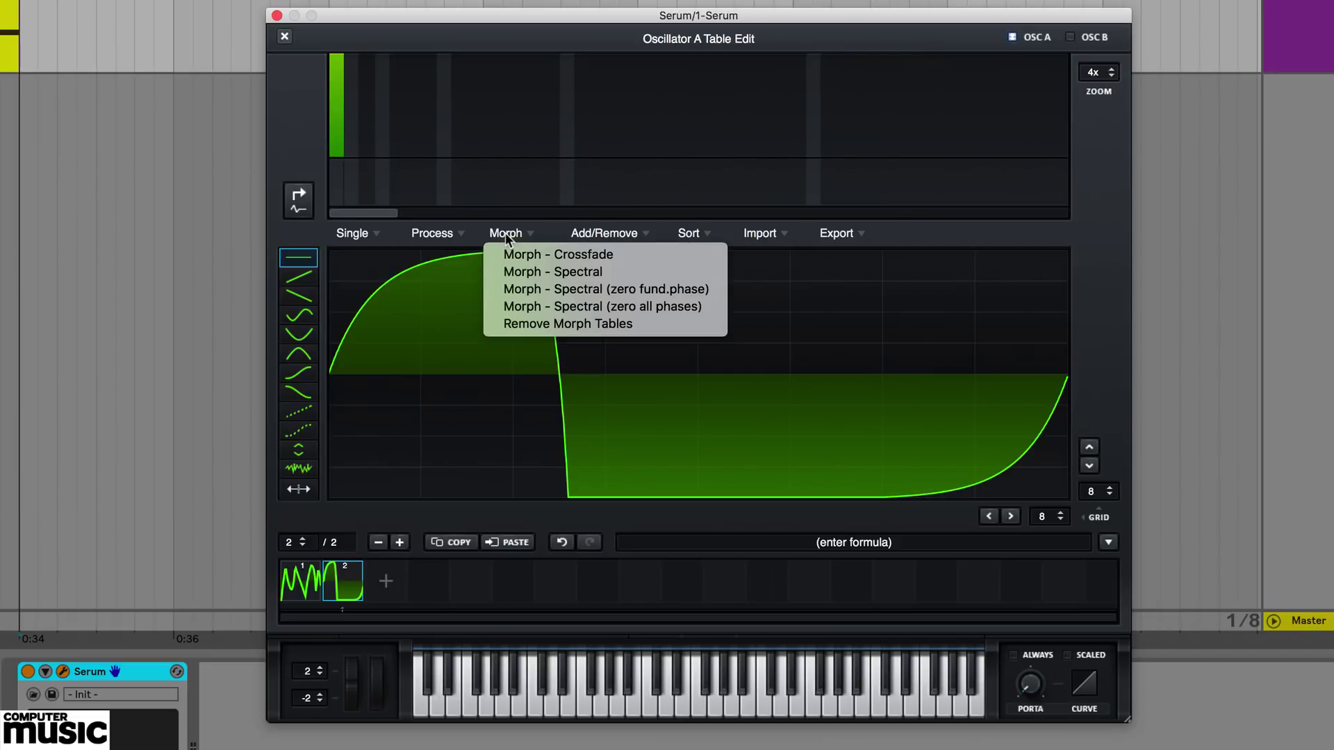
left_click(586, 269)
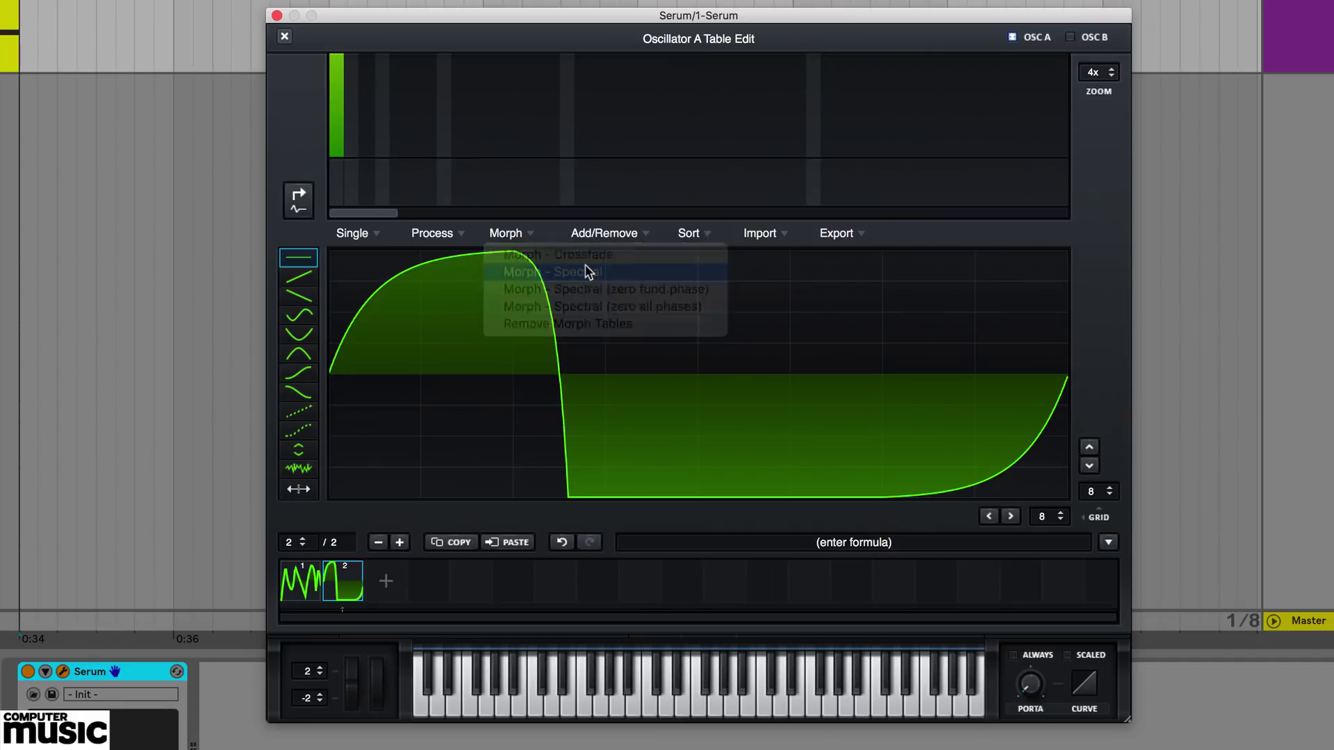
left_click(285, 37)
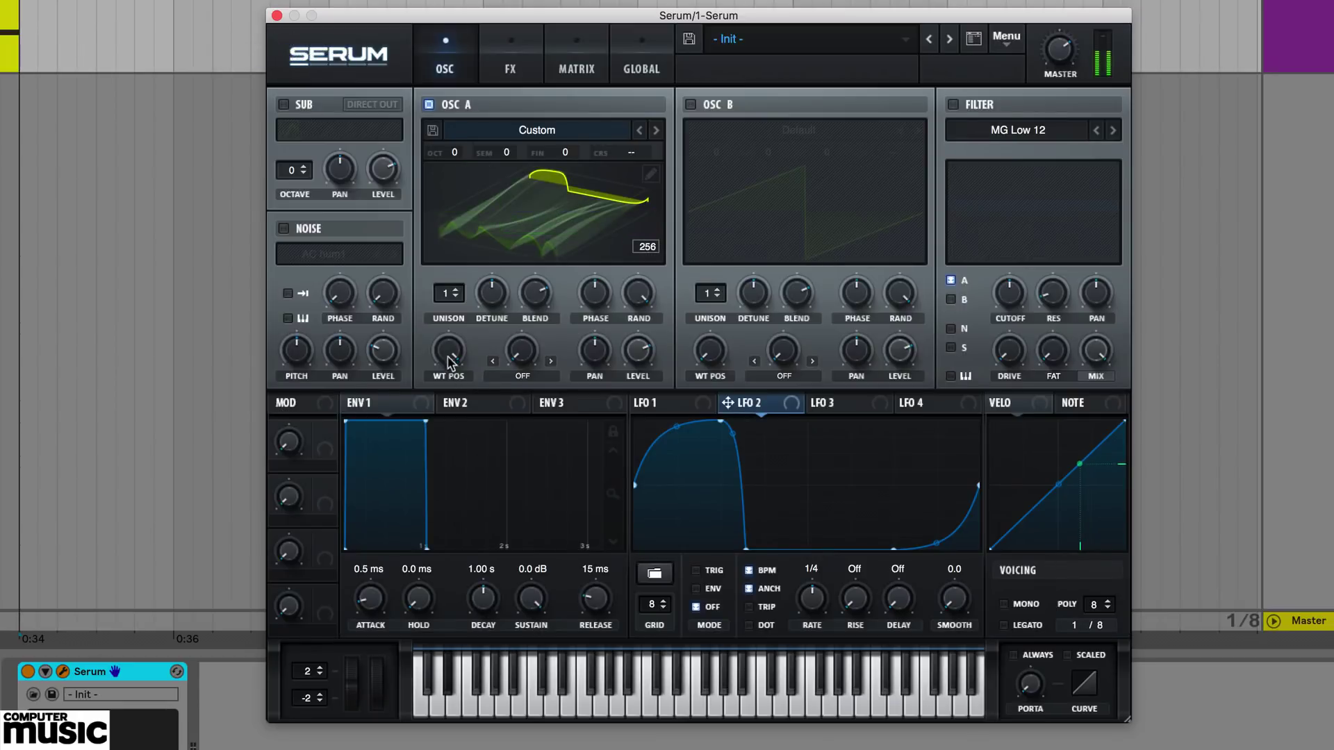
Lower WT POS to 59, assign LFO 1 to it, and slow LFO 1 to one bar
left_click_drag(448, 358, 448, 487)
left_click(656, 403)
left_click_drag(639, 403, 450, 355)
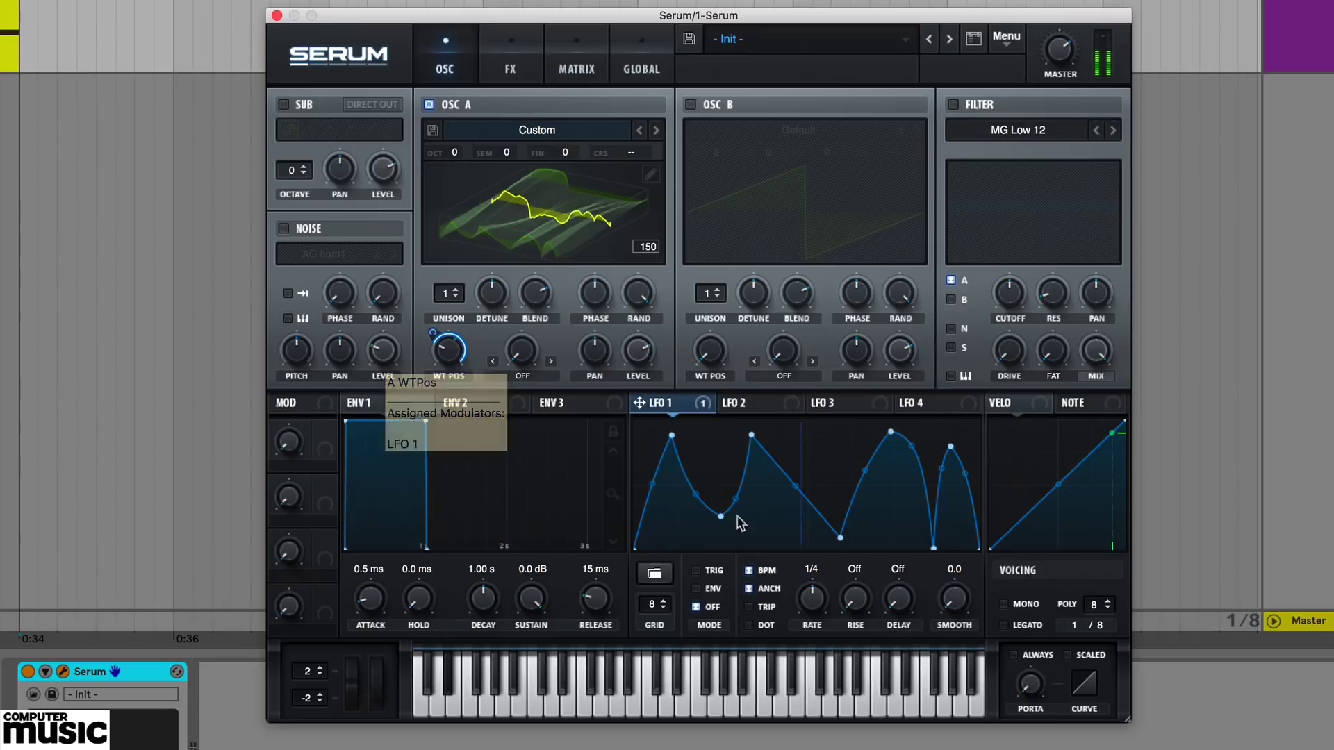
left_click_drag(812, 599, 814, 625)
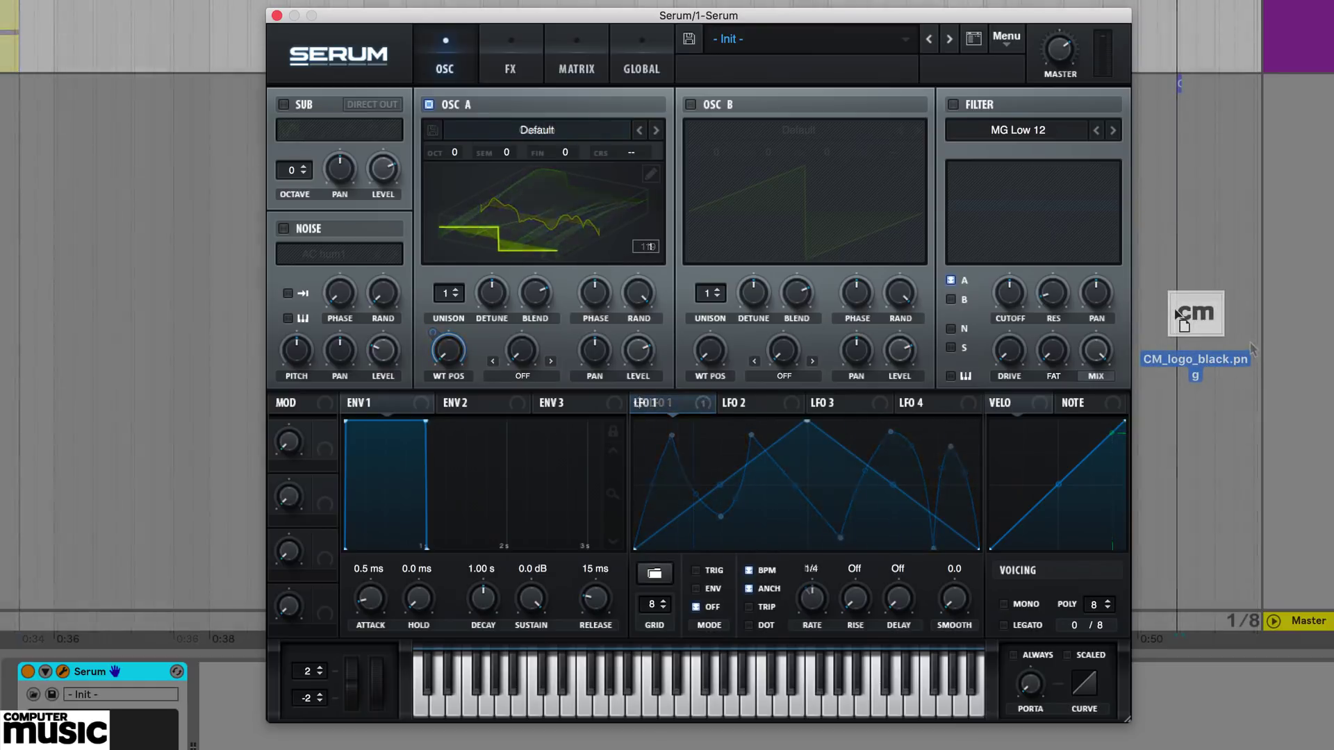
Import CM_logo_black.png as OSC A's wavetable and scan through its positions
left_click_drag(1091, 314, 892, 234)
left_click_drag(588, 194, 557, 201)
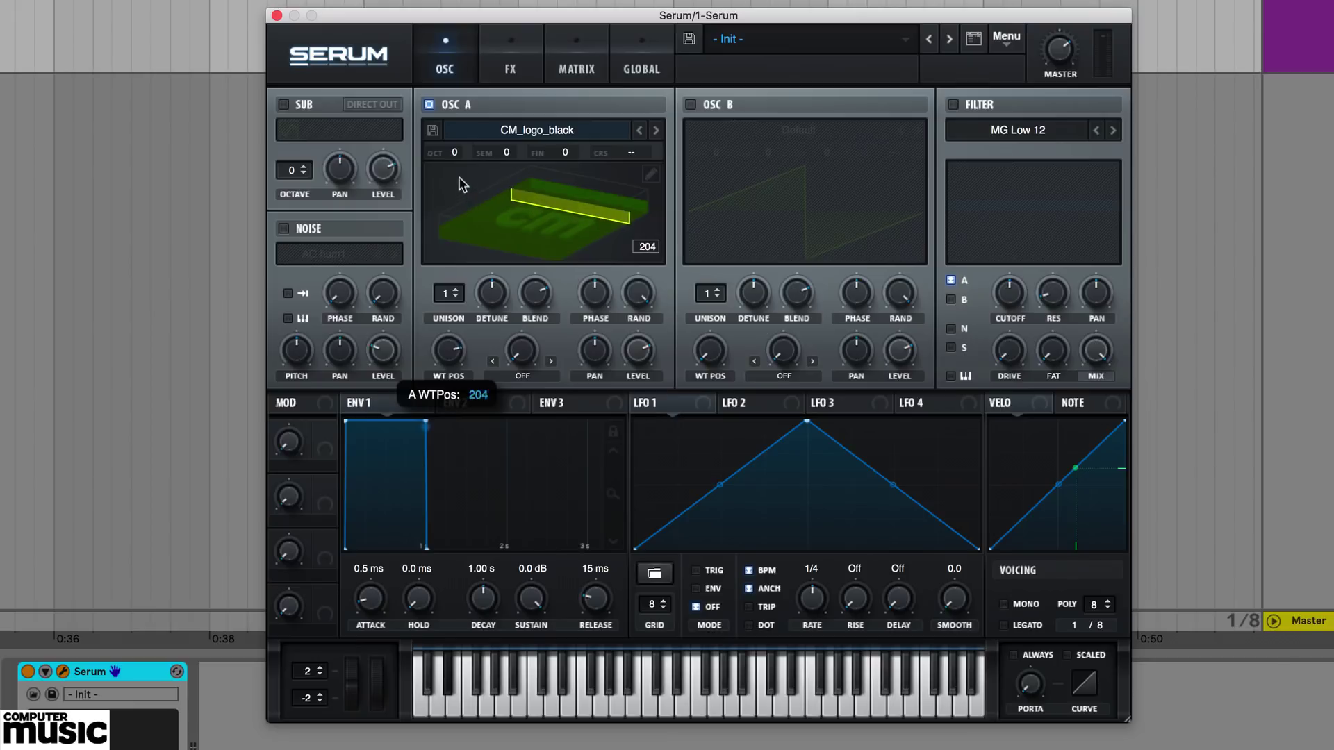
mouse_move(453, 267)
left_mouse_down()
mouse_move(457, 210)
mouse_move(451, 259)
mouse_move(453, 244)
left_mouse_up()
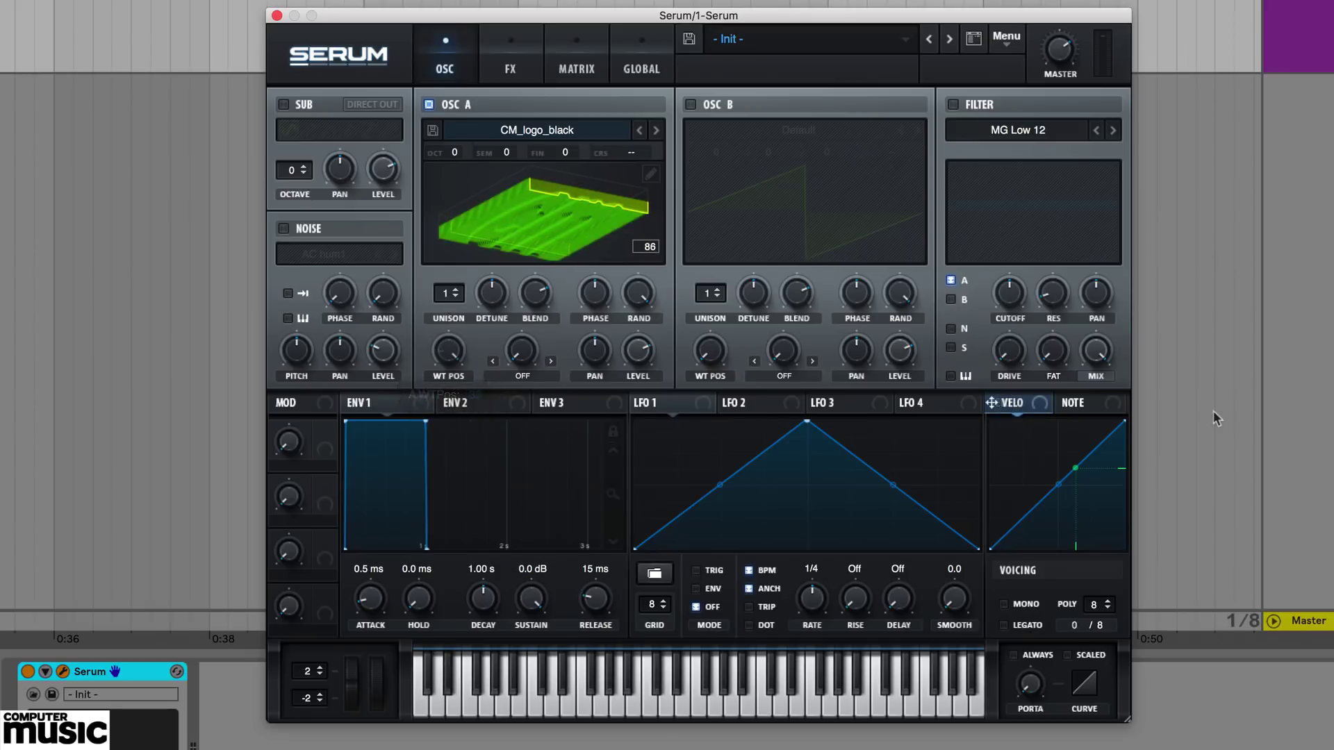
Reset WT POS, modulate it with LFO 1 at one bar, and enable the filter
double_click(450, 350)
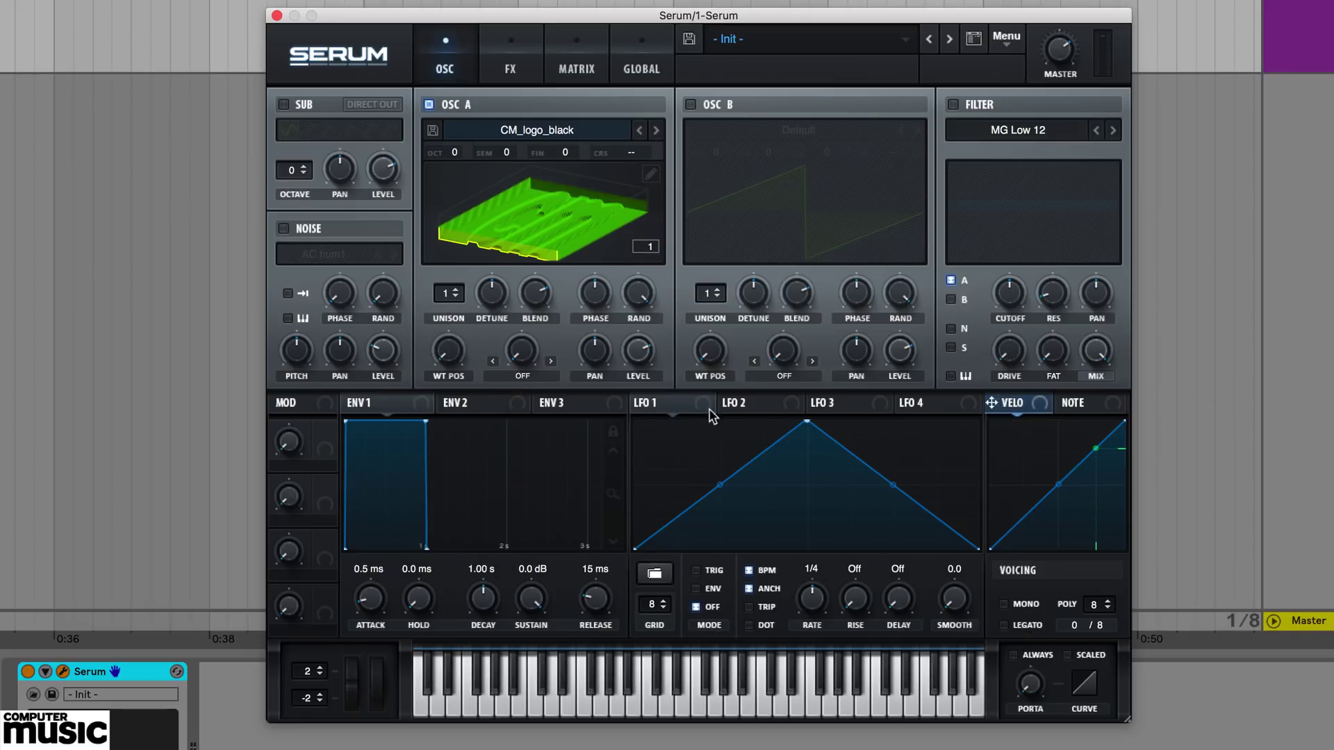
left_click_drag(459, 372, 455, 365)
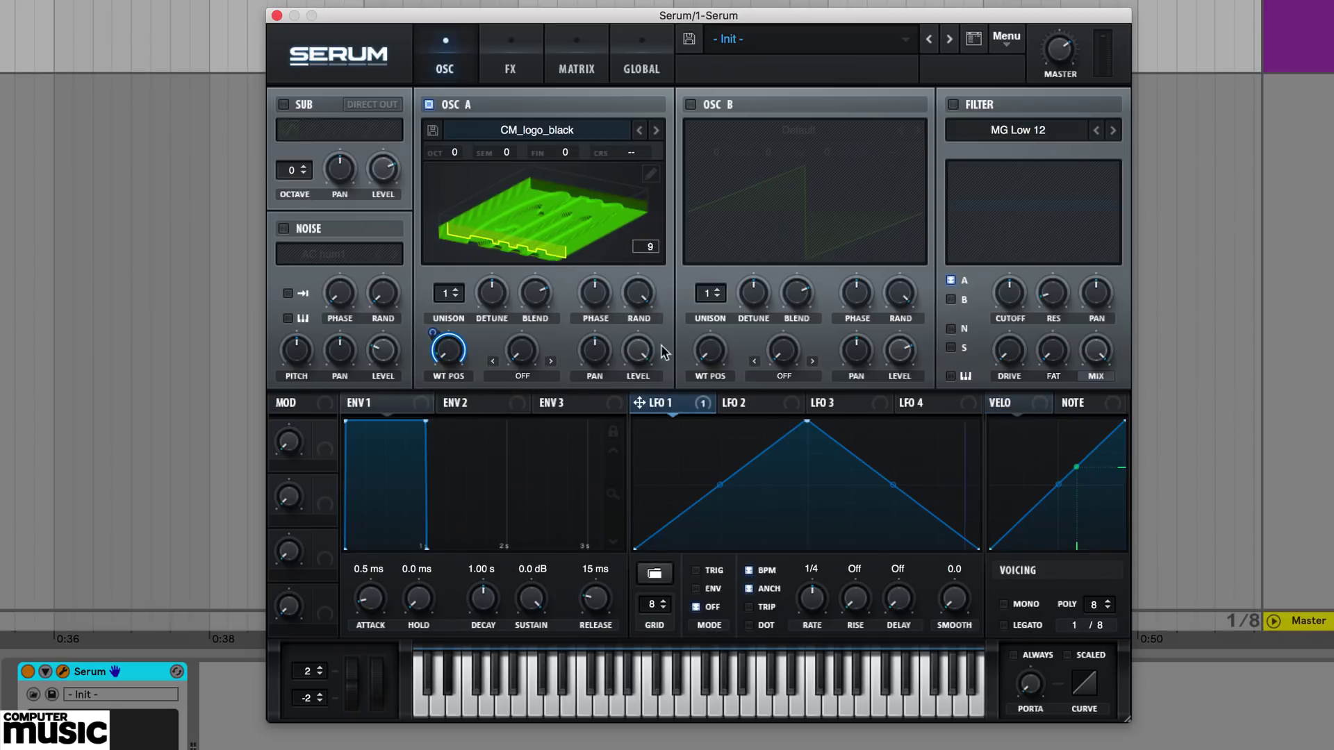
left_click_drag(812, 599, 815, 628)
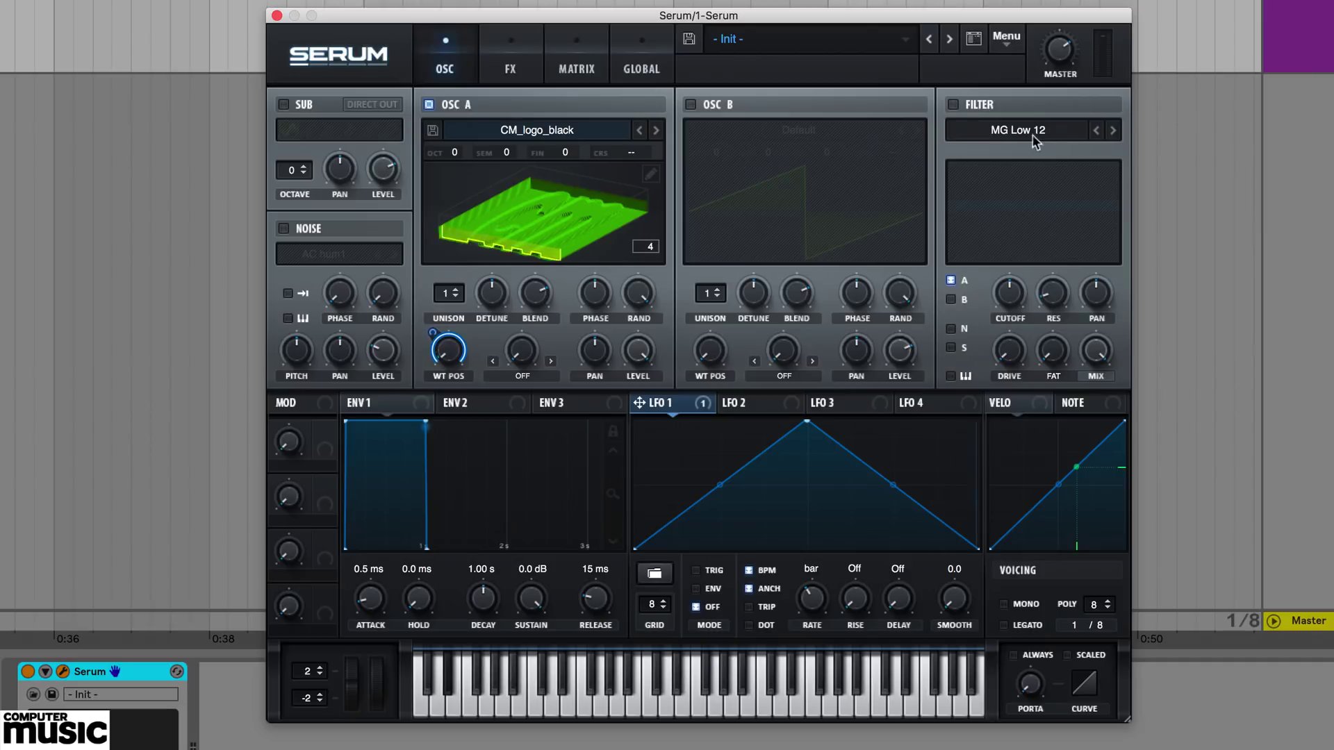
left_click(953, 105)
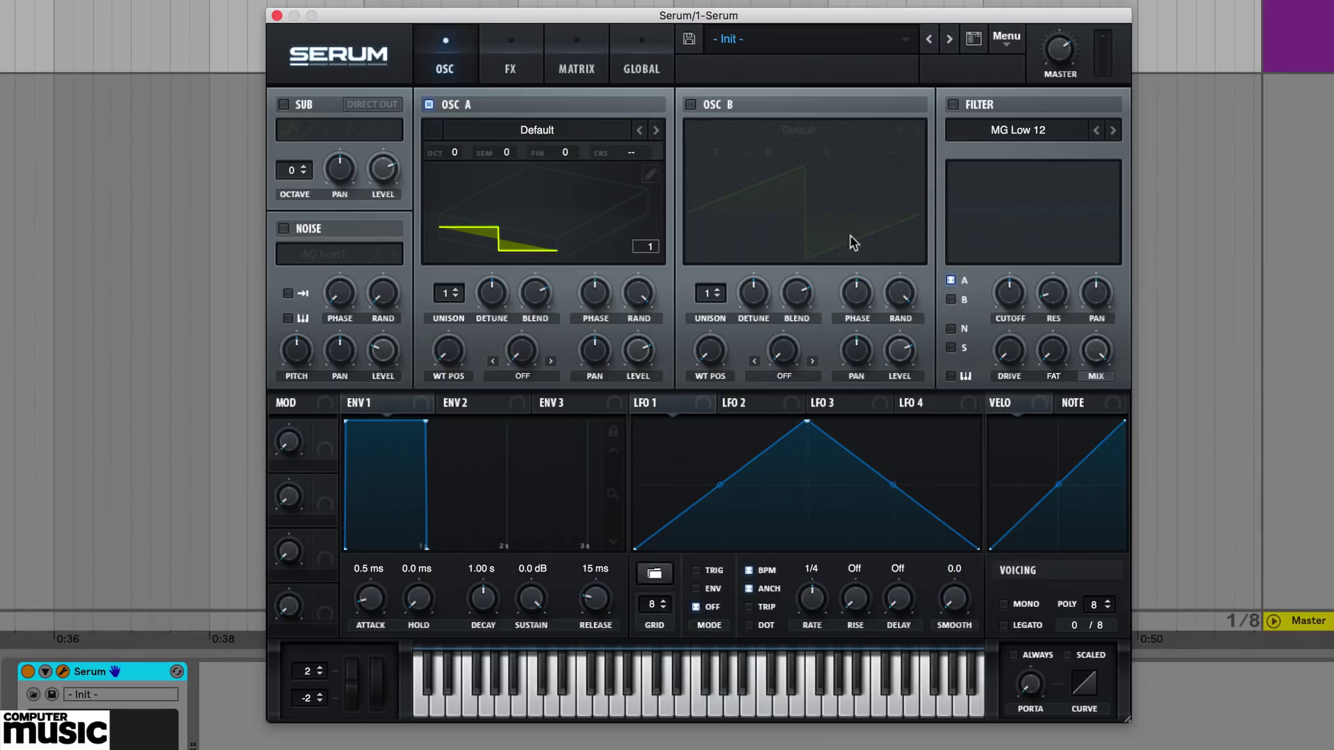
Set the table editor grid to 39 and draw a wiggly stepped ramp in frame 1
left_click(651, 174)
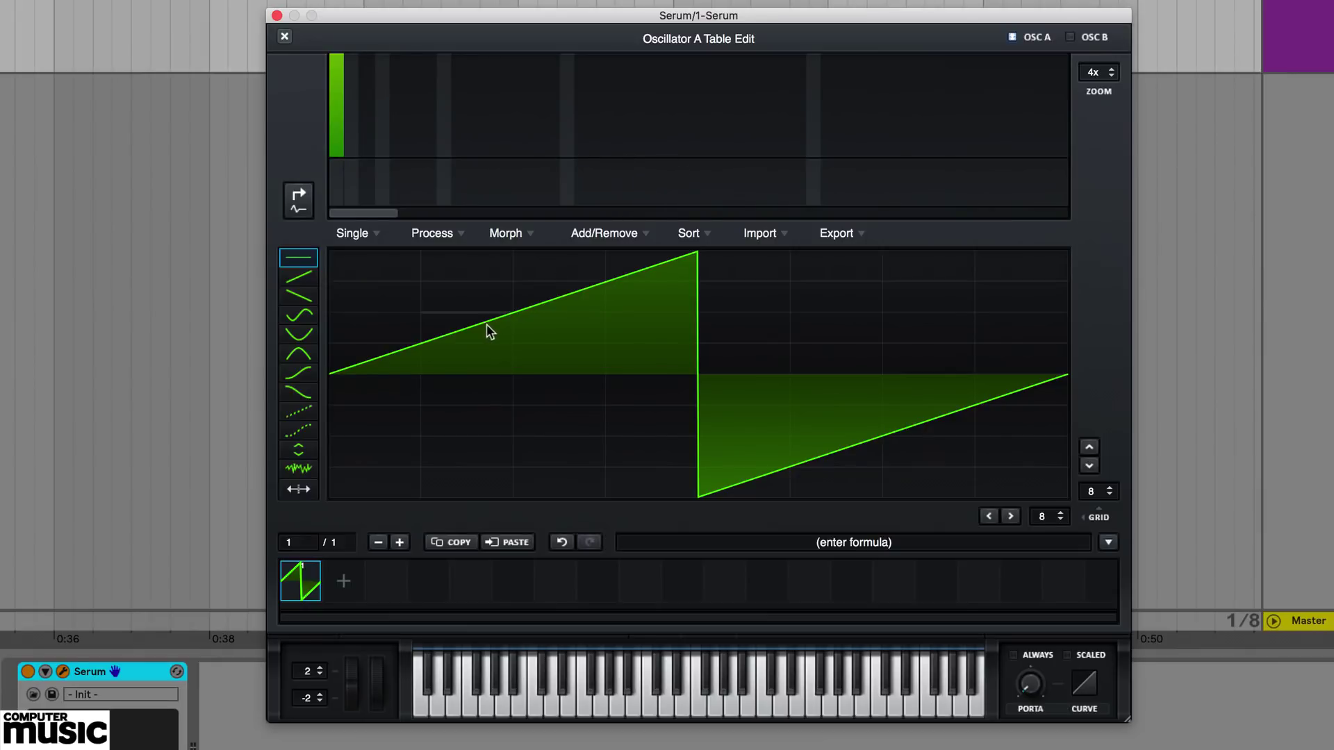
left_click_drag(1081, 498, 1057, 517)
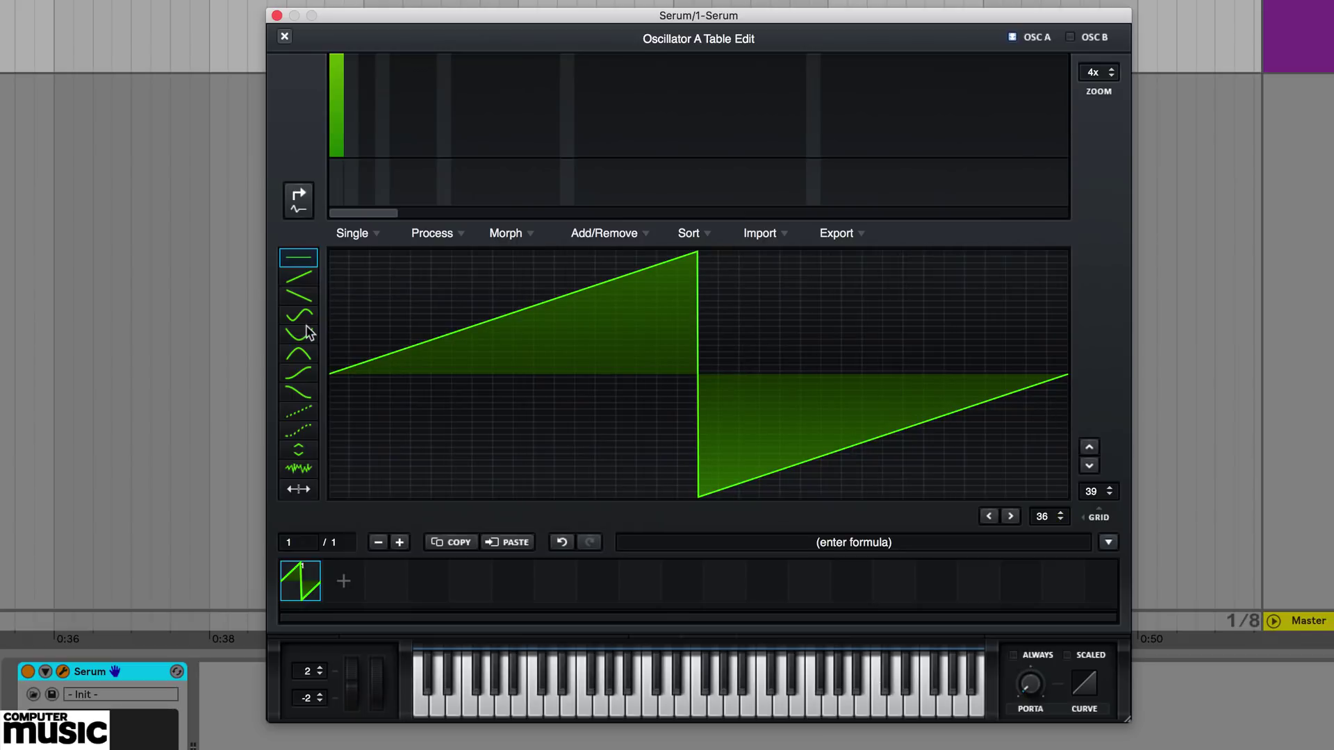
mouse_move(449, 328)
left_mouse_down()
mouse_move(626, 275)
mouse_move(684, 367)
mouse_move(701, 476)
mouse_move(869, 452)
mouse_move(1085, 369)
left_mouse_up()
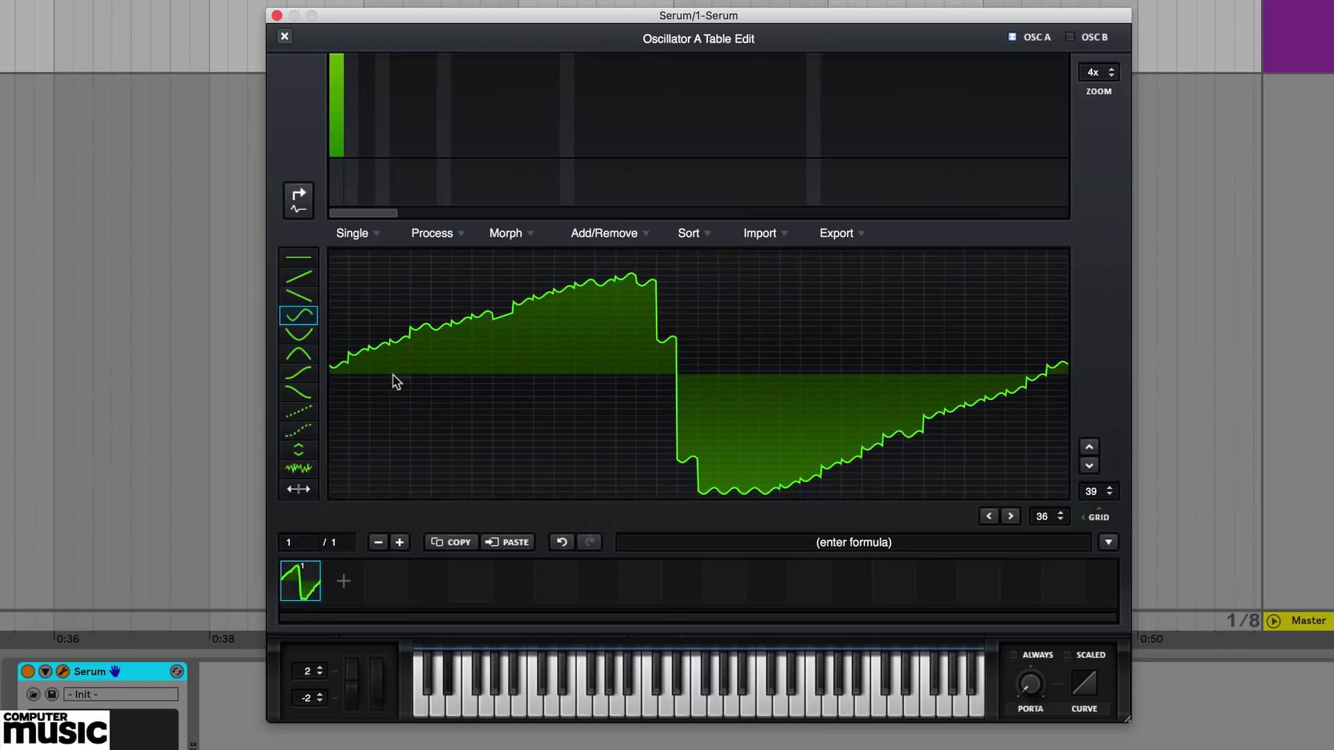
mouse_move(338, 363)
left_mouse_down()
mouse_move(484, 284)
mouse_move(697, 318)
mouse_move(1091, 420)
left_mouse_up()
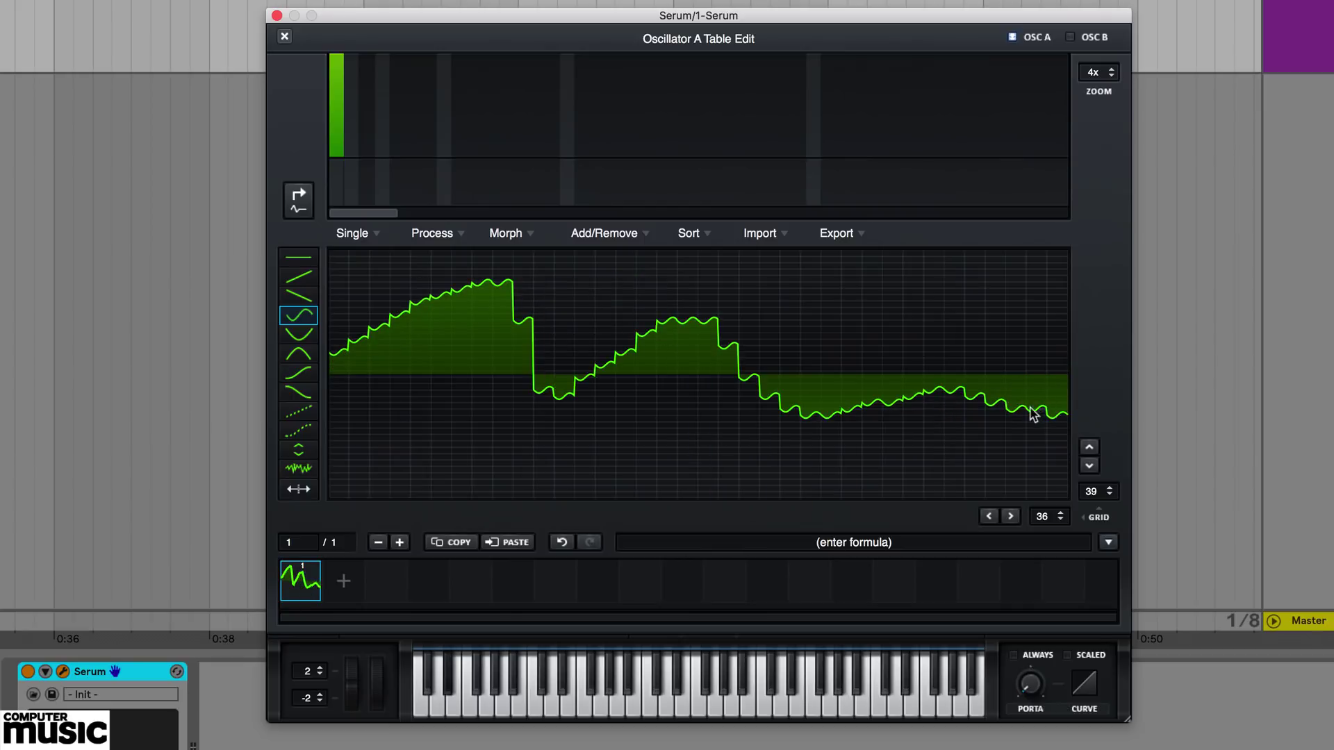
mouse_move(349, 351)
left_mouse_down()
mouse_move(454, 260)
mouse_move(688, 382)
mouse_move(848, 512)
mouse_move(997, 235)
mouse_move(1097, 286)
left_mouse_up()
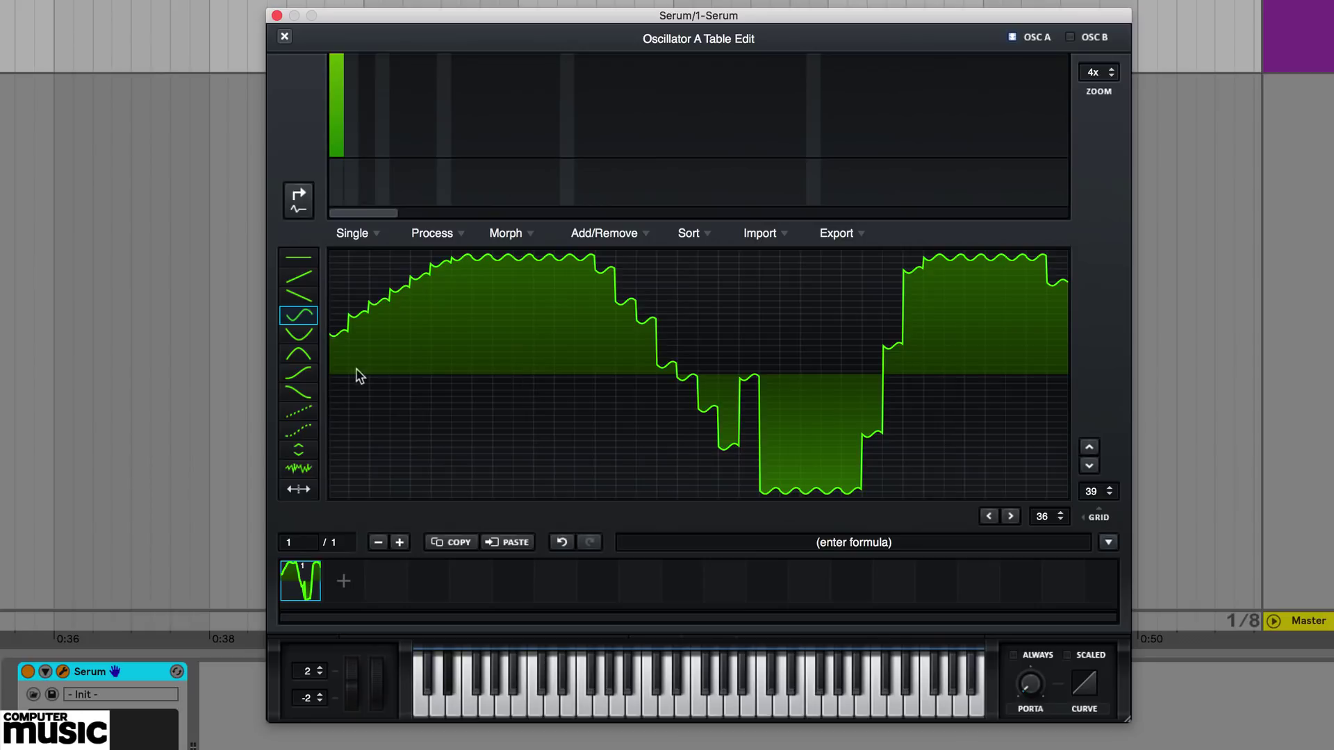
mouse_move(349, 372)
left_mouse_down()
mouse_move(678, 319)
mouse_move(1056, 461)
mouse_move(1068, 494)
left_mouse_up()
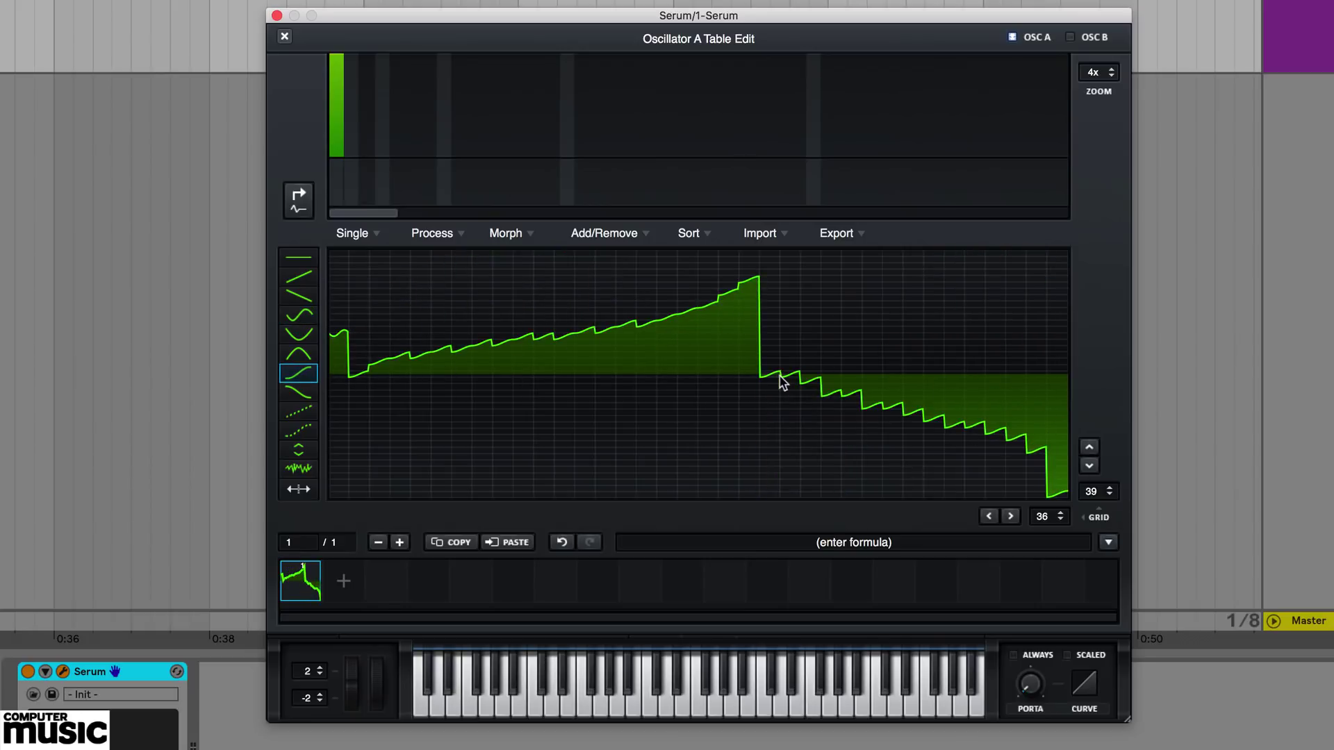
Add a second frame and draw a wavy curve with rising arch segments in it
left_click(344, 587)
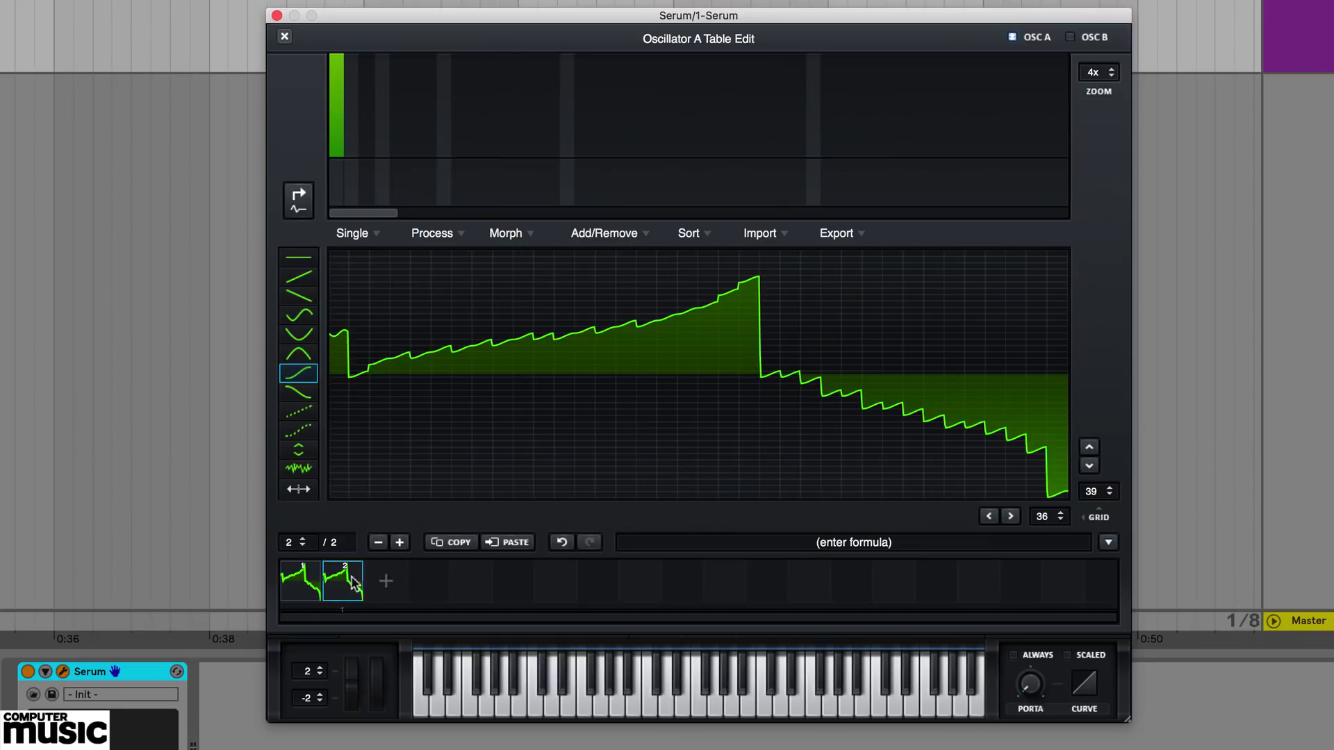
mouse_move(364, 375)
left_mouse_down()
mouse_move(642, 319)
mouse_move(1070, 362)
mouse_move(1092, 381)
left_mouse_up()
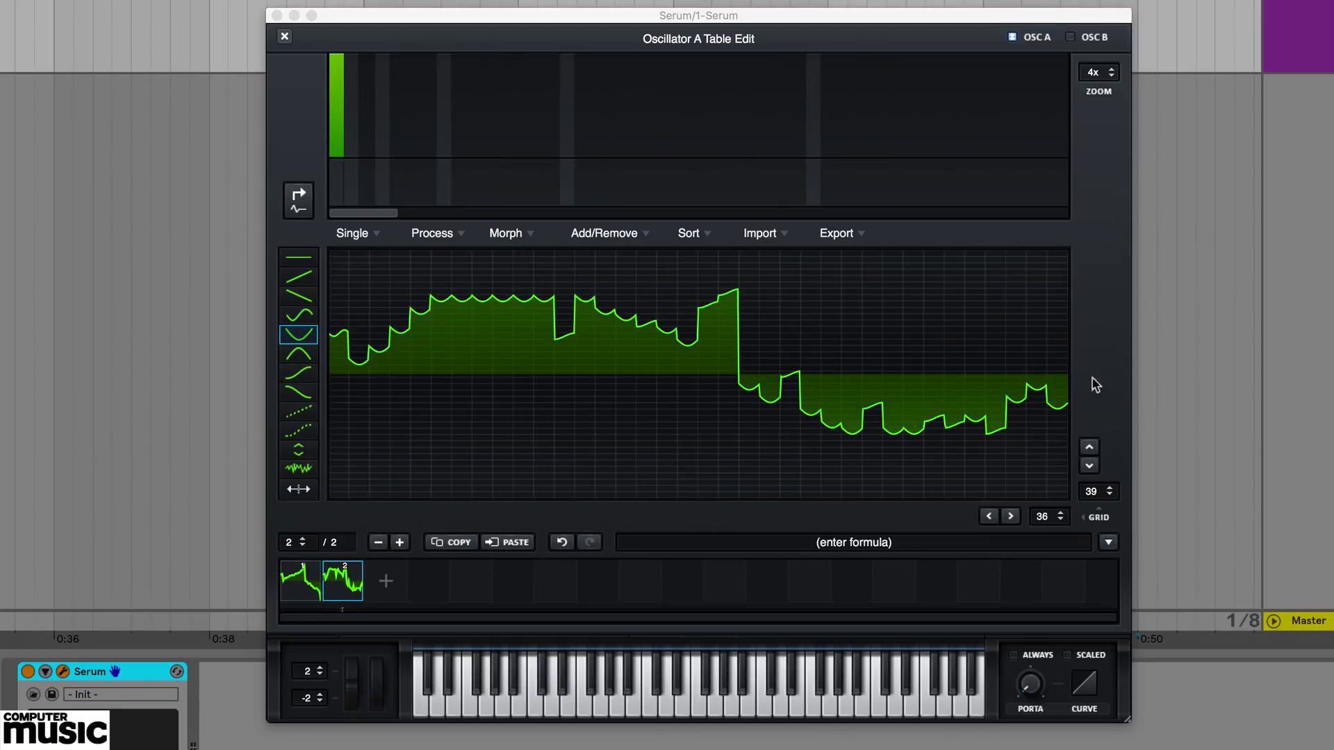
mouse_move(381, 400)
left_mouse_down()
mouse_move(1037, 389)
mouse_move(1067, 406)
left_mouse_up()
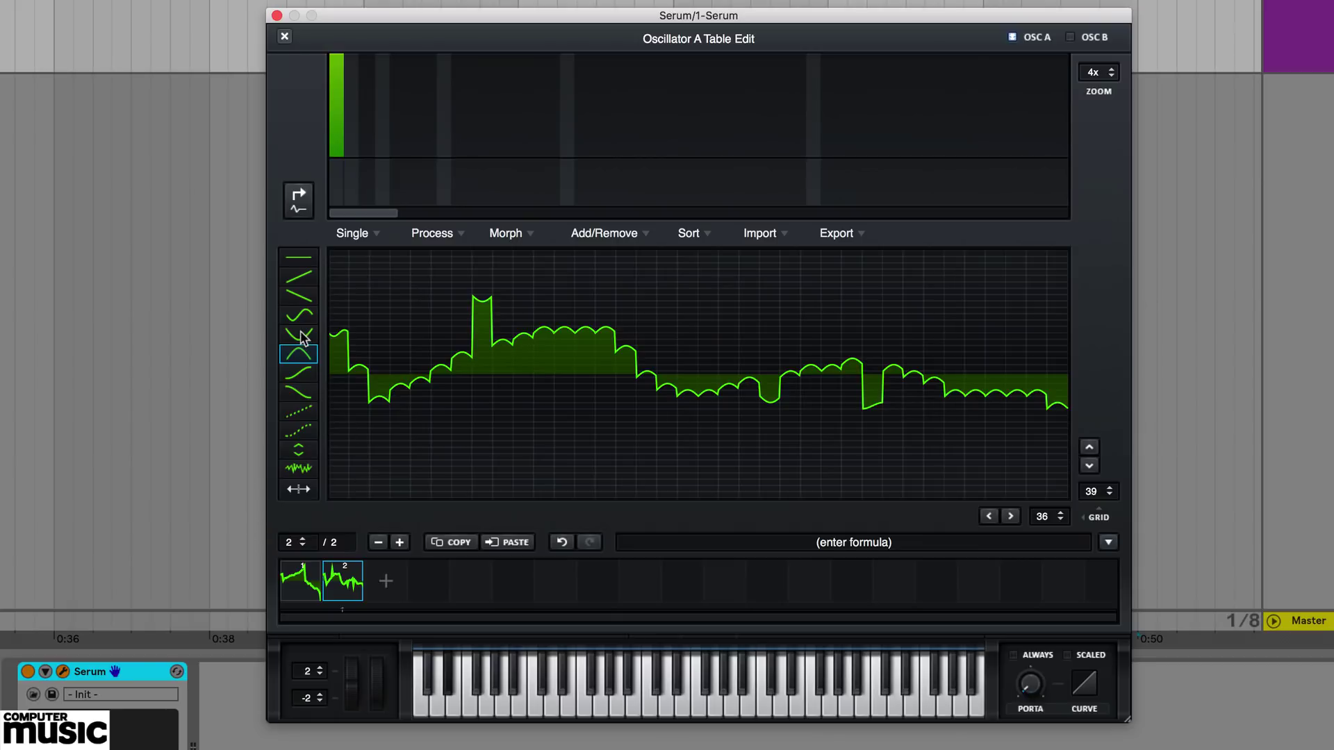
mouse_move(333, 375)
left_mouse_down()
mouse_move(474, 297)
mouse_move(670, 292)
mouse_move(791, 420)
mouse_move(977, 496)
mouse_move(1068, 443)
left_mouse_up()
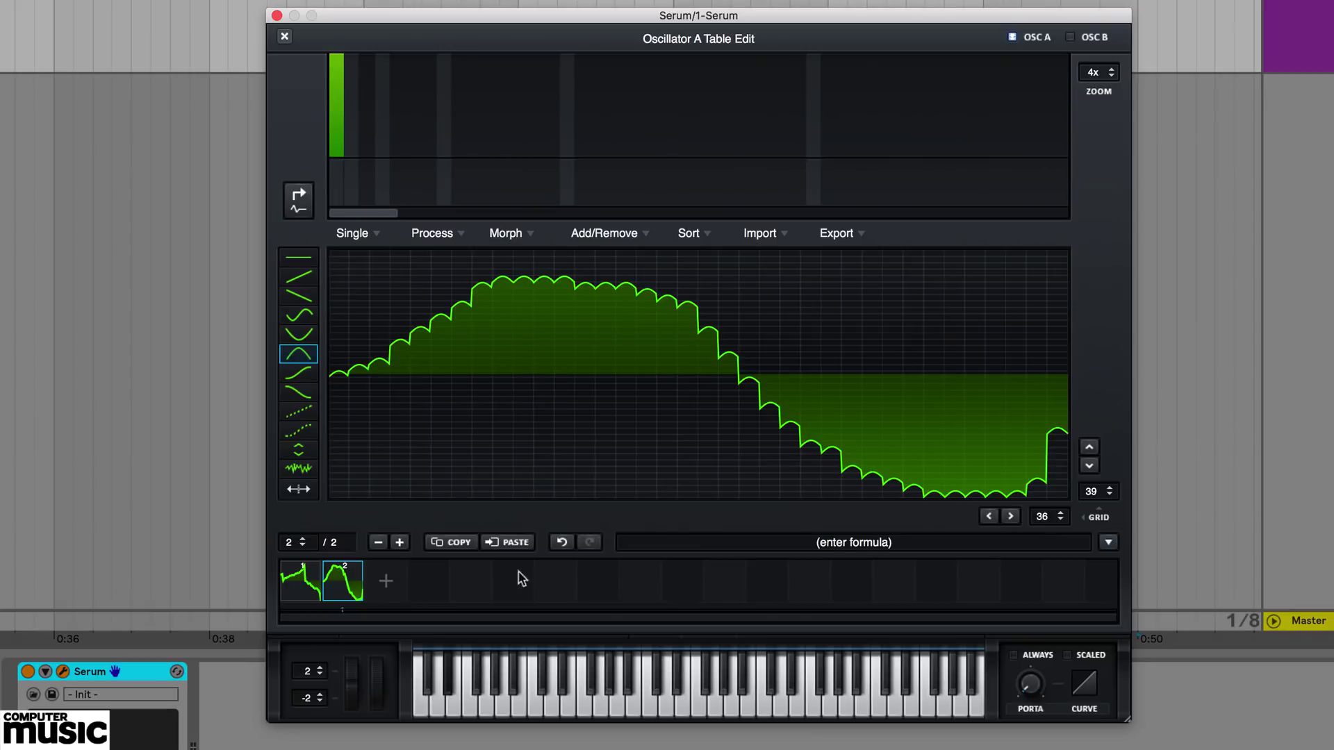
From frame 1, apply Morph - Spectral to fill 256 frames, then preview the in-between frames
left_click(306, 592)
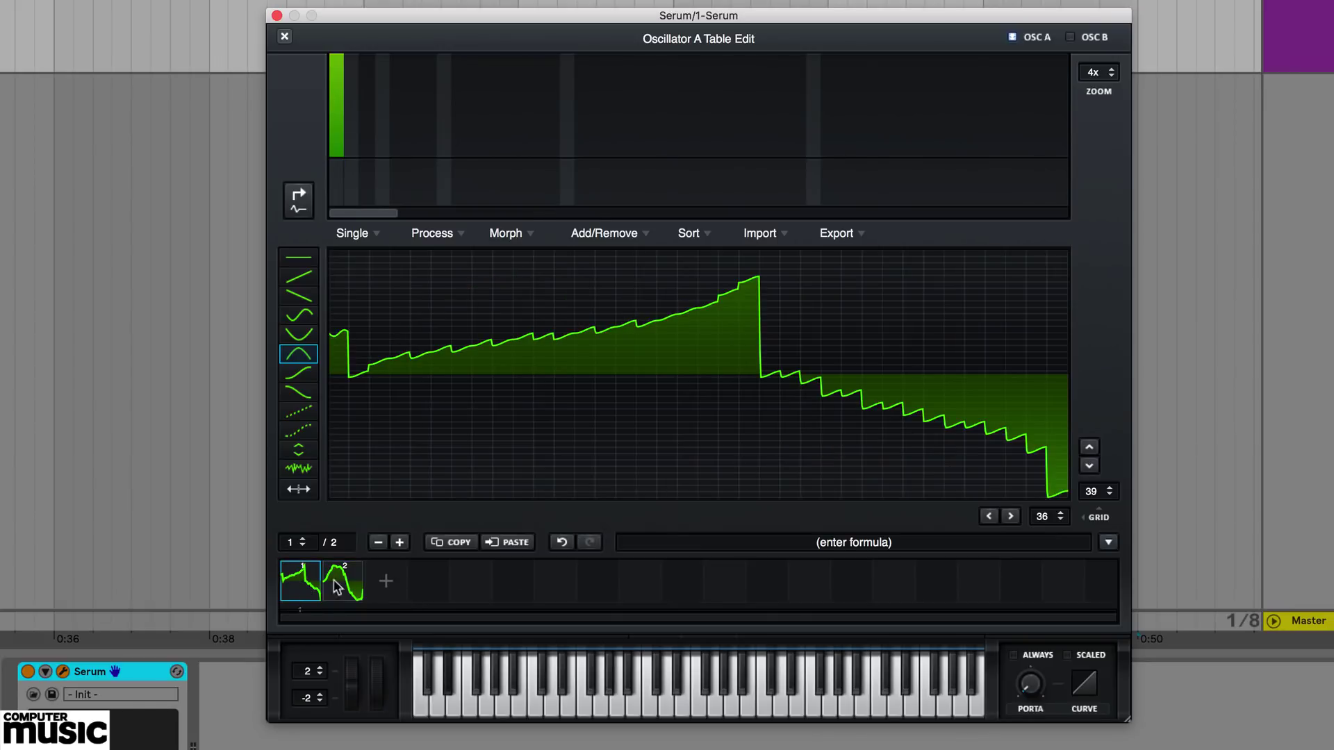
left_click(505, 233)
left_click(571, 272)
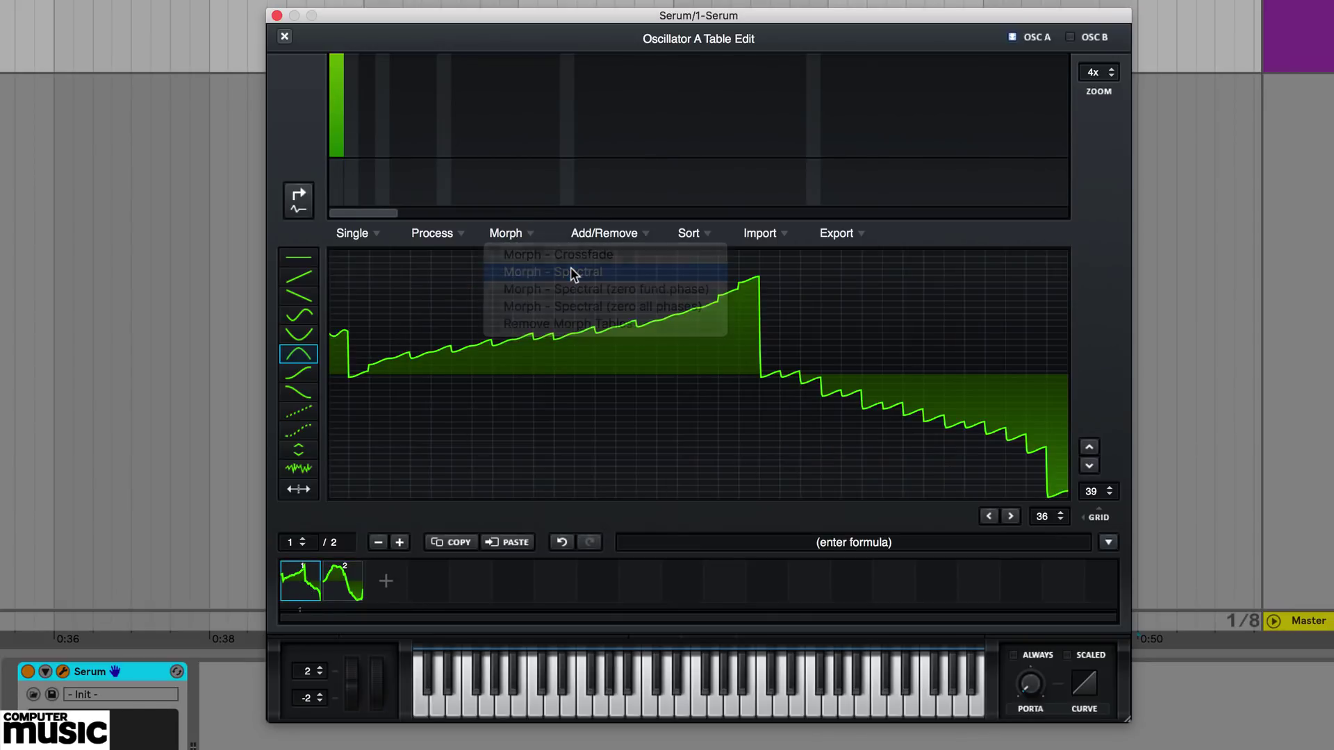
left_click_drag(286, 547, 279, 691)
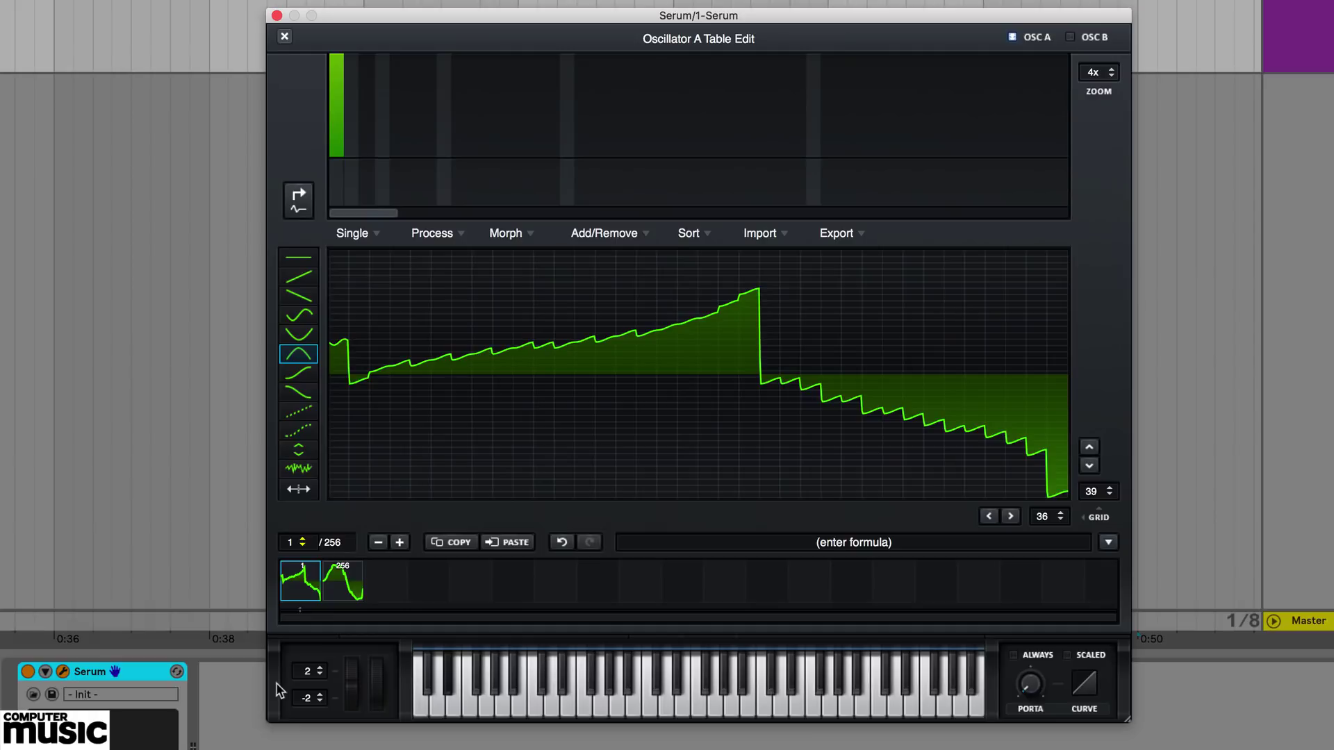
In the harmonic editor, set Bin 1 to full strength and Bin 2 to about 60%
left_click(341, 62)
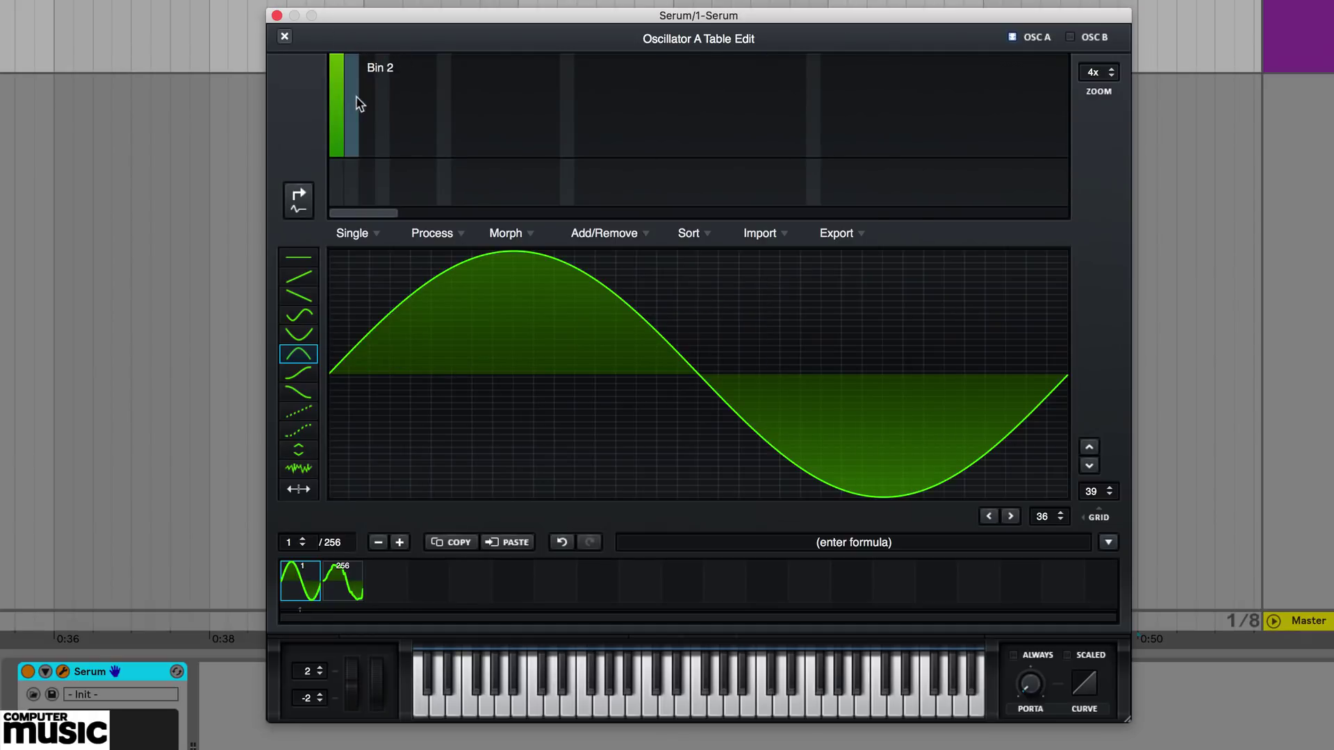
left_click(352, 96)
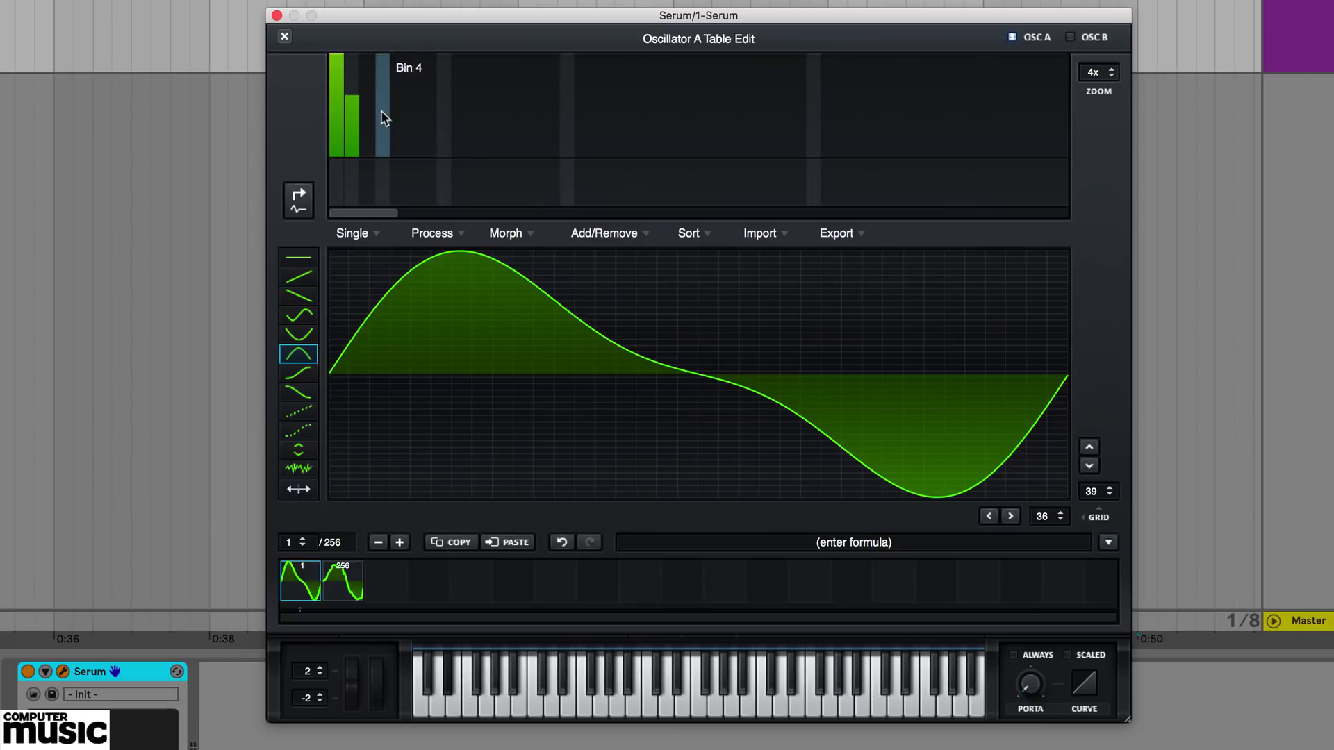